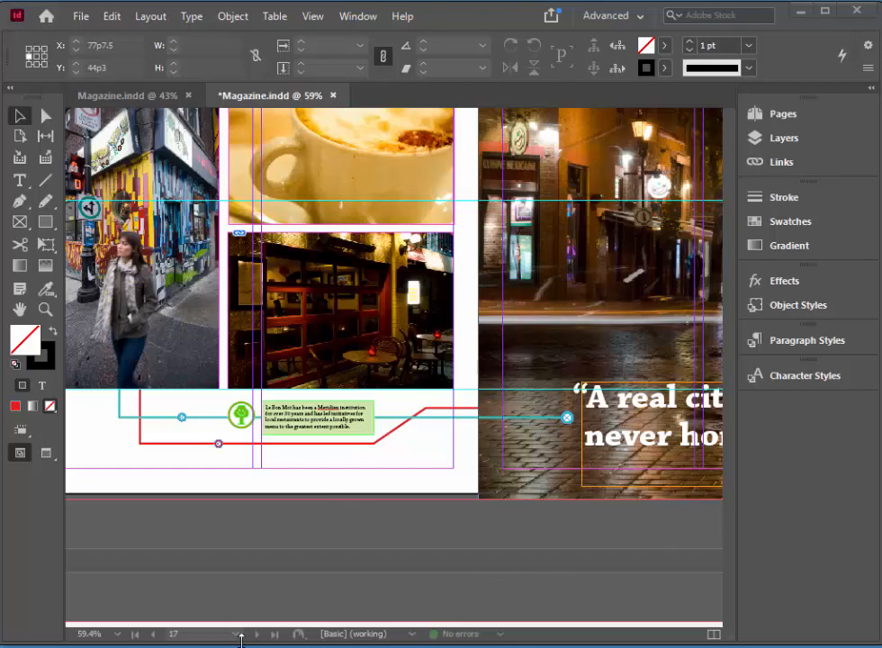
# Go to page 12 and select all the placeholder text in the two-column story
pyautogui.click(236, 634)
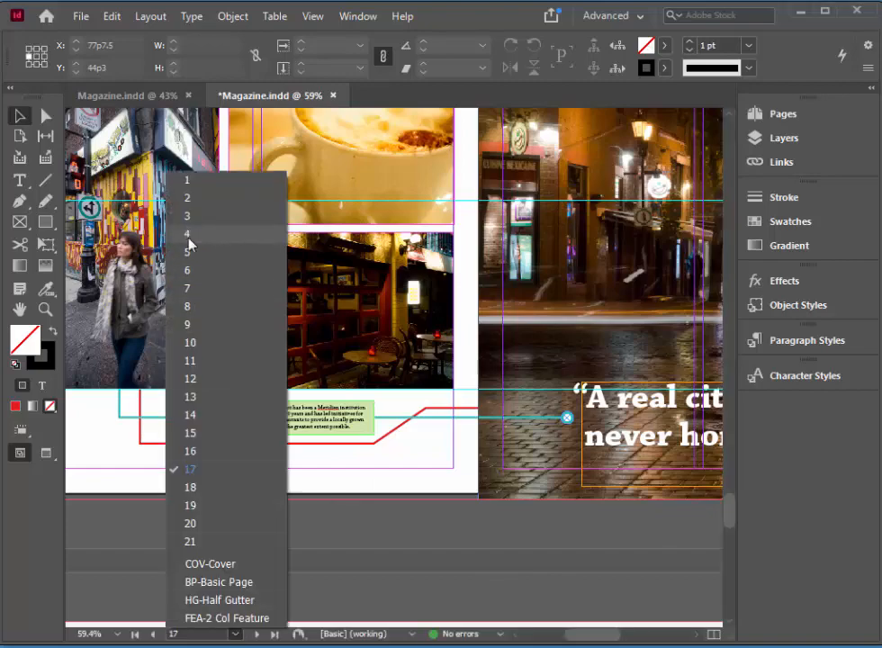
pyautogui.click(190, 379)
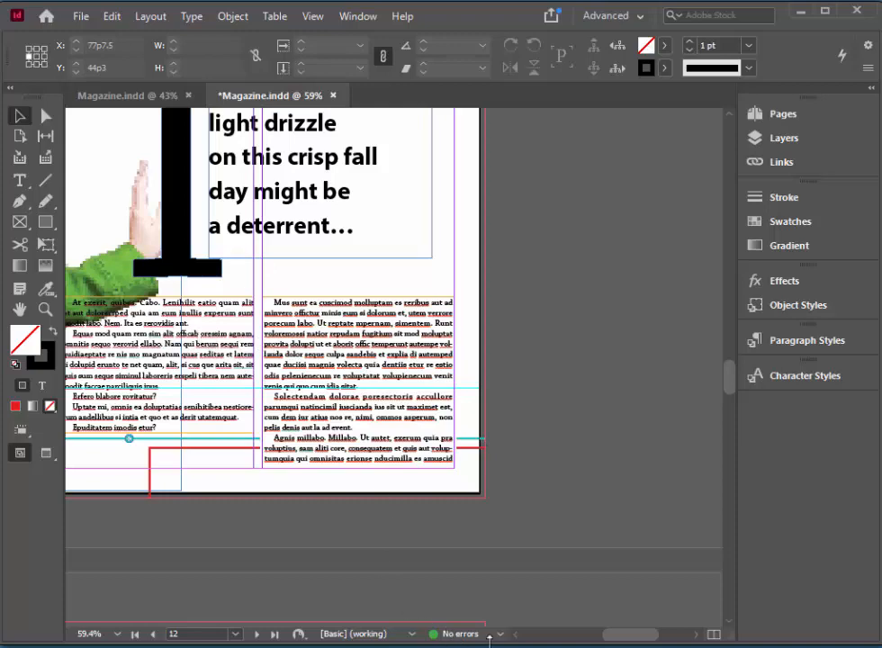
pyautogui.moveTo(615, 638); pyautogui.dragTo(590, 634)
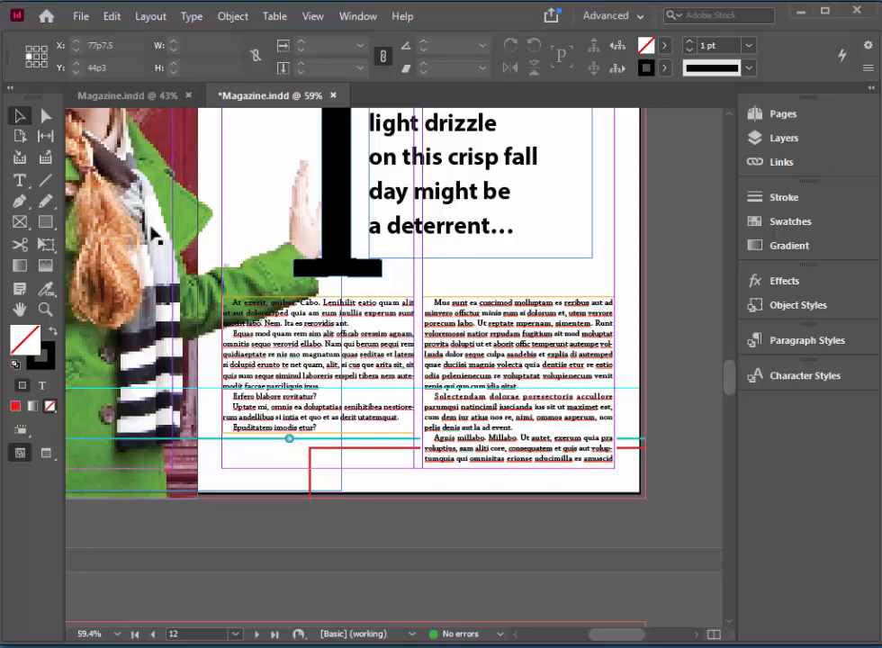
pyautogui.click(21, 182)
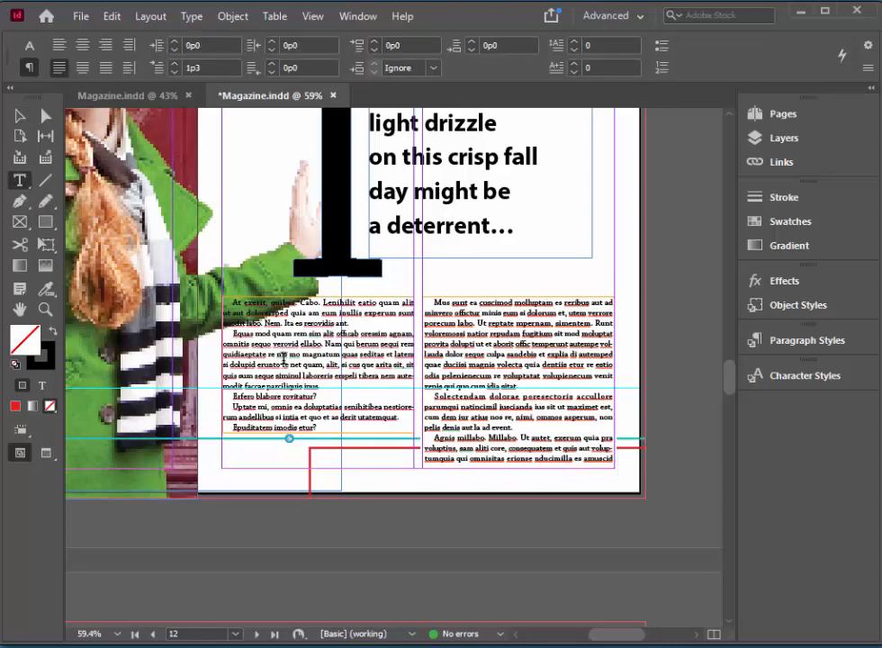
pyautogui.click(438, 422)
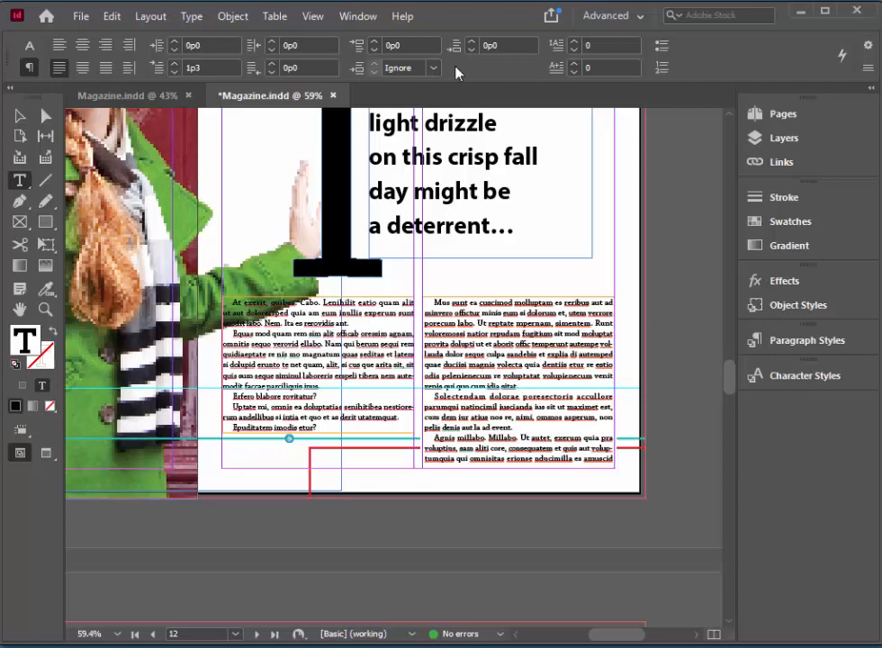
pyautogui.click(115, 18)
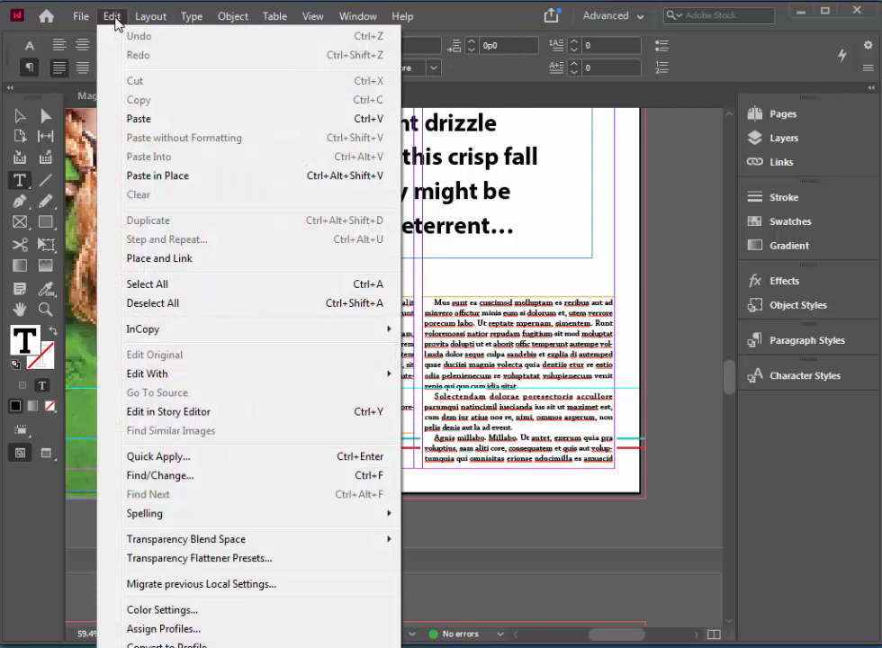
pyautogui.click(359, 285)
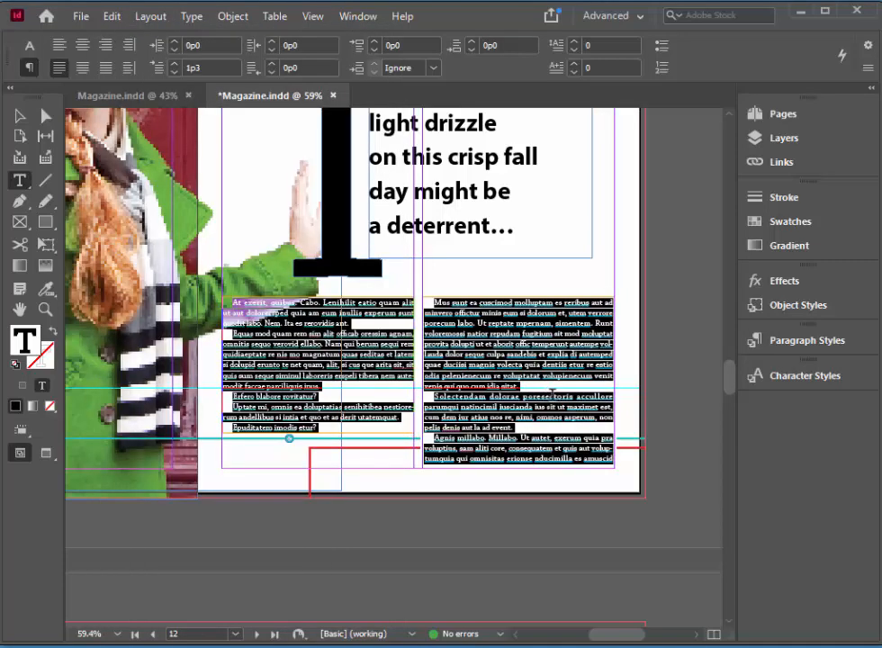
# Place Main_Story.doc from the inner Lesson02 folder over the selected text, with import options shown
pyautogui.click(81, 16)
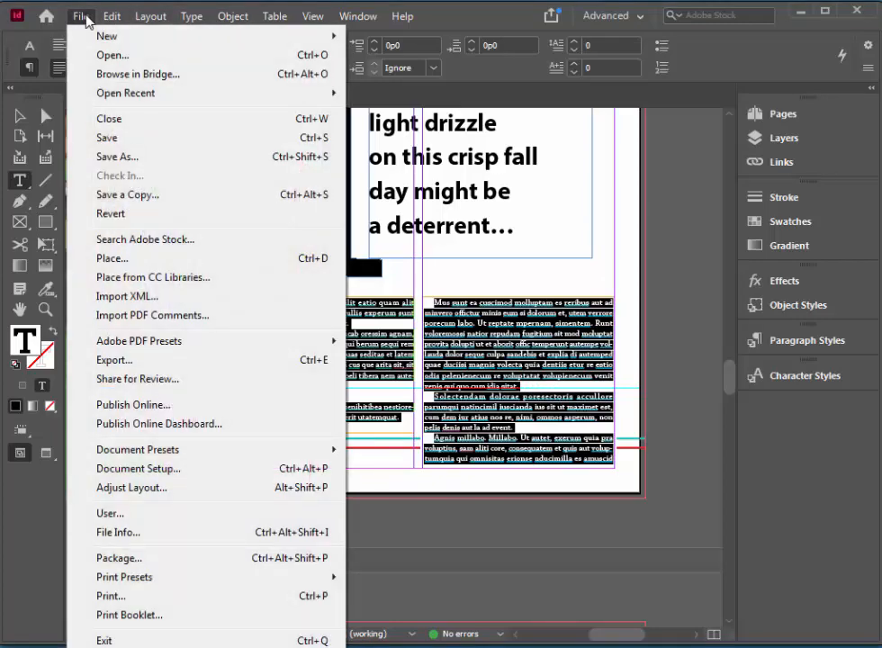
pyautogui.click(109, 258)
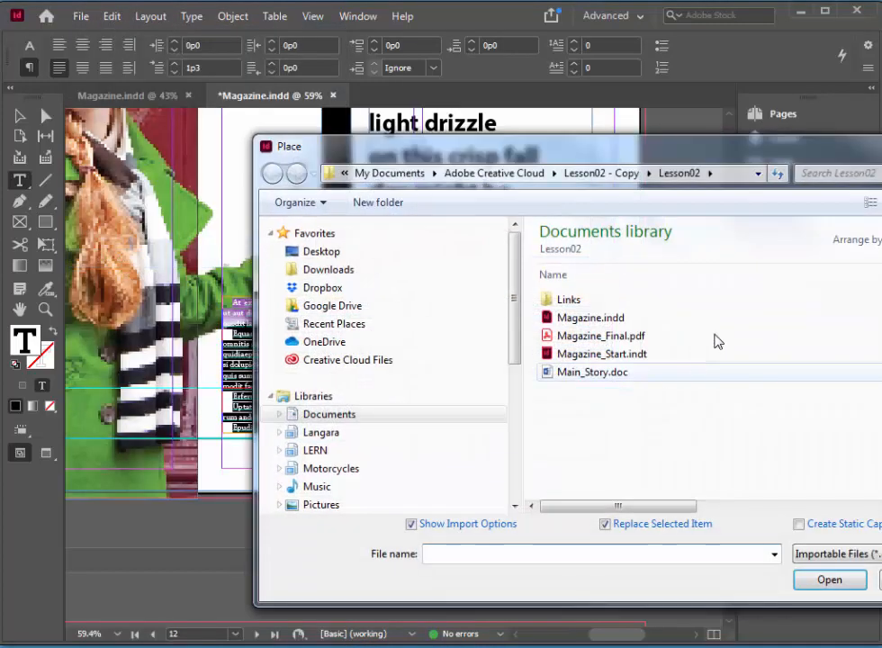
pyautogui.click(512, 175)
pyautogui.doubleClick(573, 318)
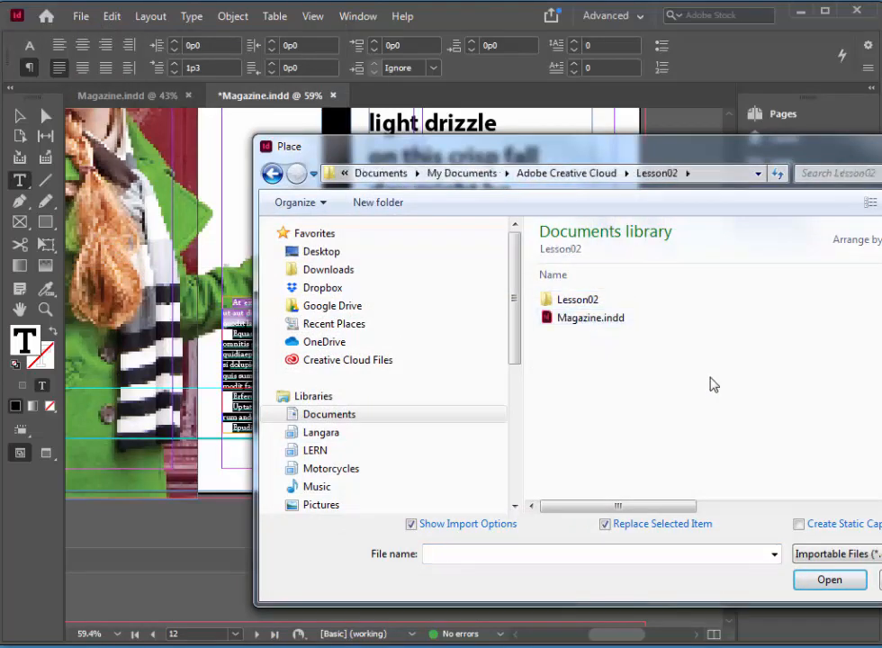
pyautogui.doubleClick(565, 300)
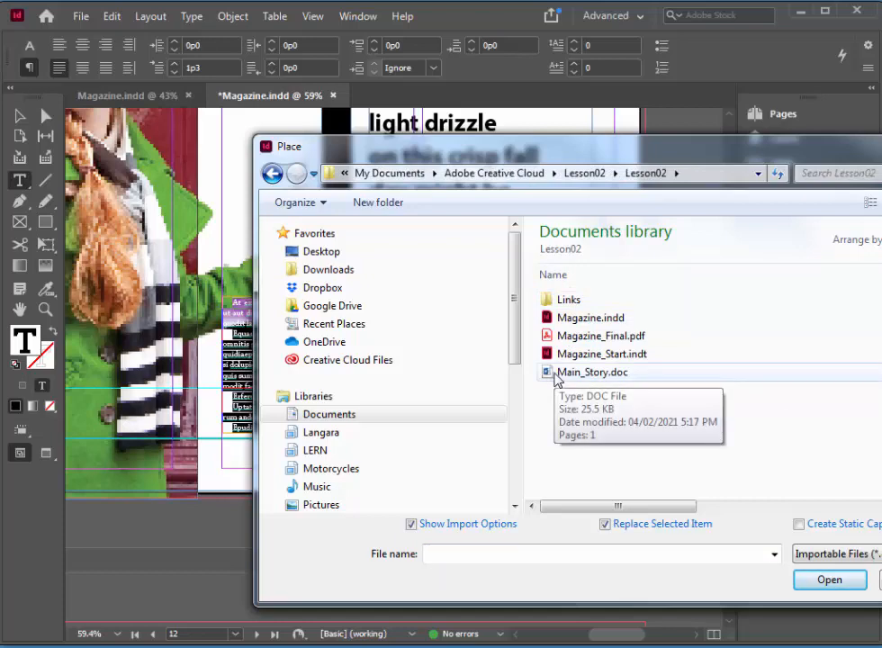
pyautogui.click(557, 373)
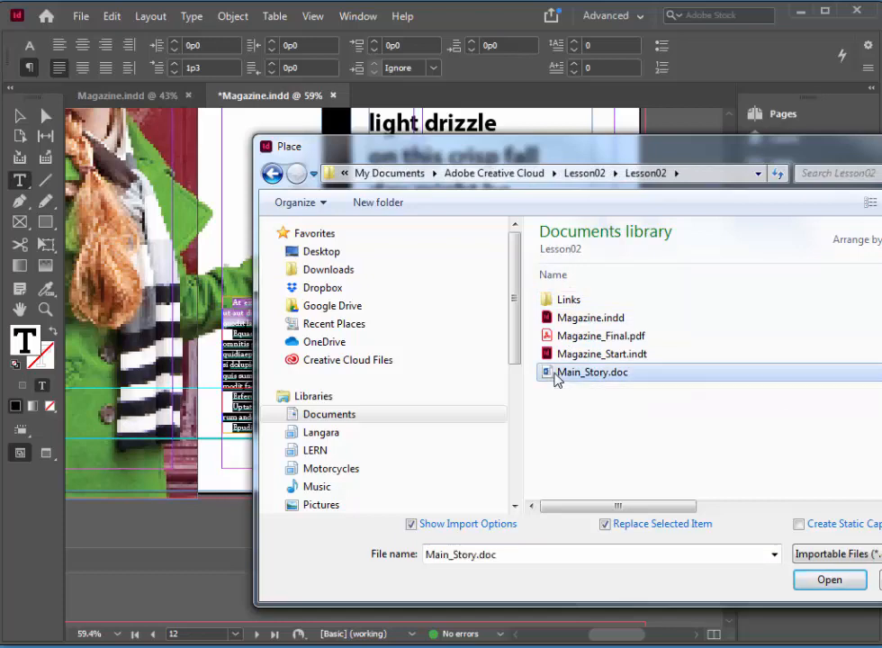
pyautogui.click(409, 523)
pyautogui.click(827, 583)
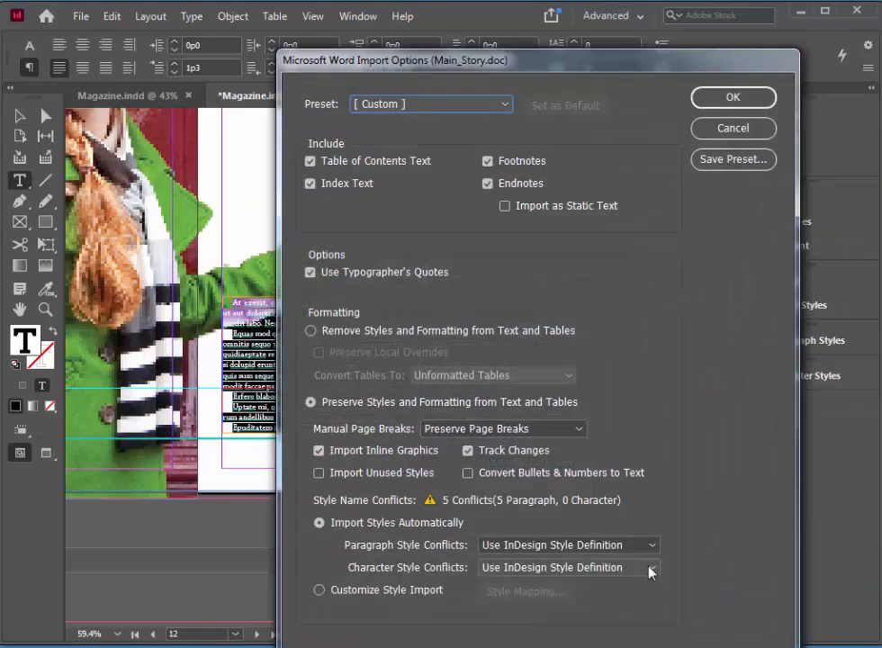
# Choose customized style import for the Word document and open its style mapping
pyautogui.moveTo(552, 69); pyautogui.dragTo(401, 26)
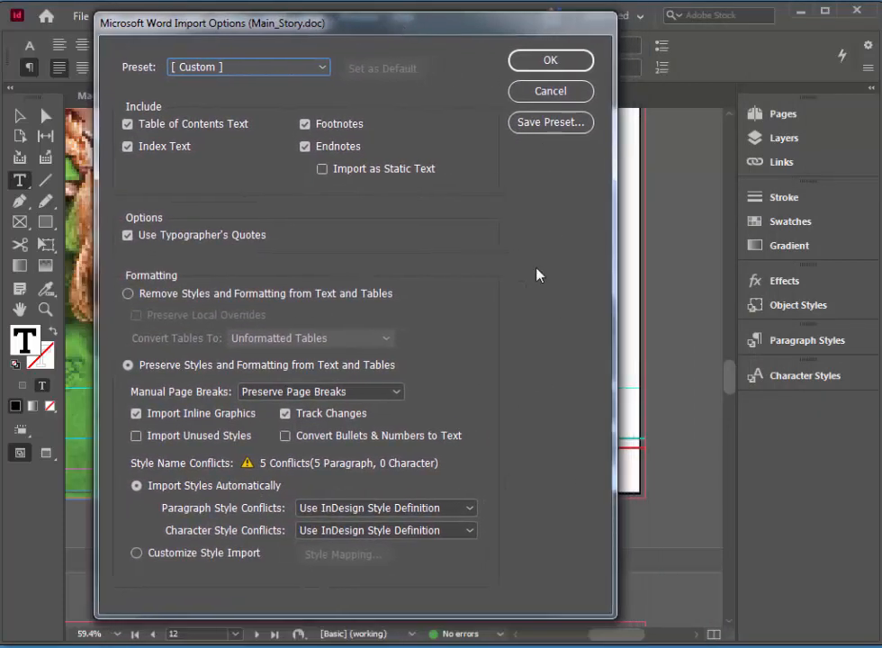
pyautogui.click(136, 553)
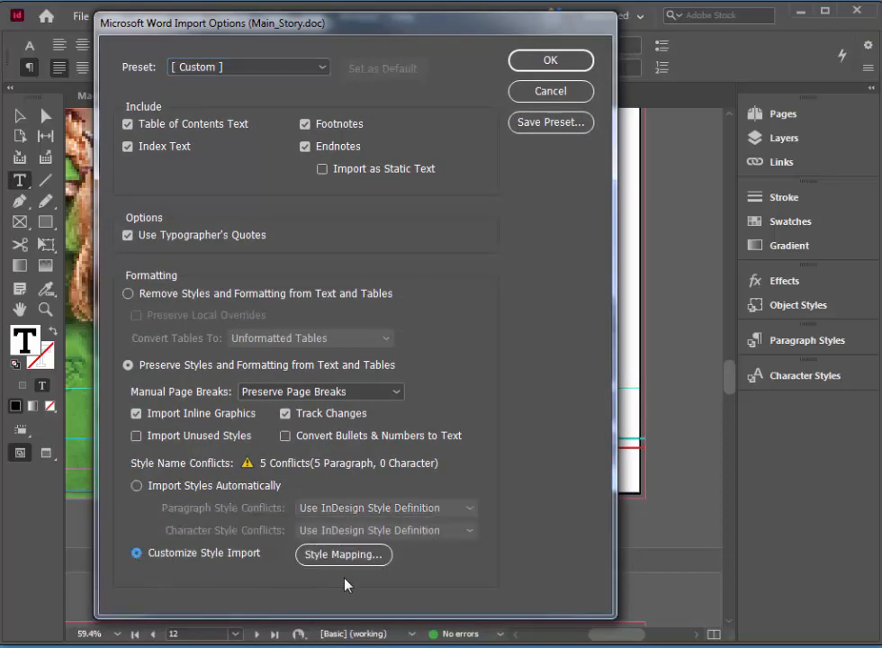
pyautogui.click(343, 554)
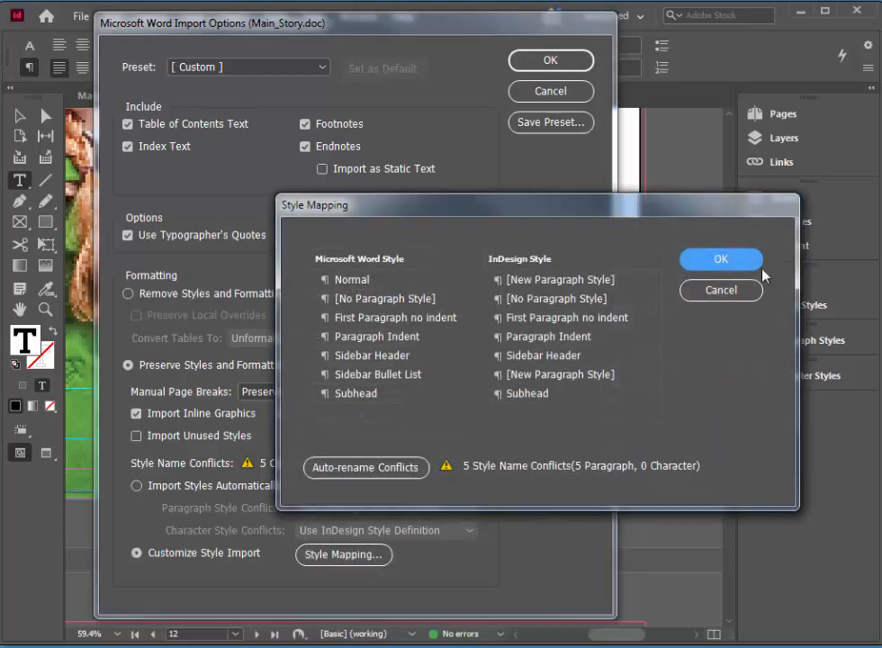
pyautogui.moveTo(633, 208); pyautogui.dragTo(519, 193)
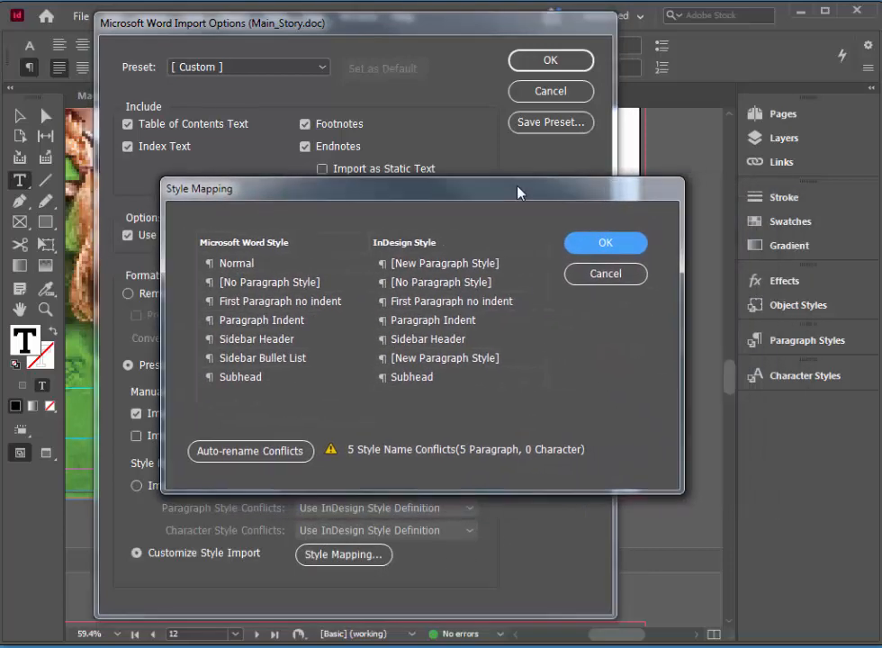
# Map the Word style Normal to Sidebar Bullet List and complete the import of the story
pyautogui.click(432, 264)
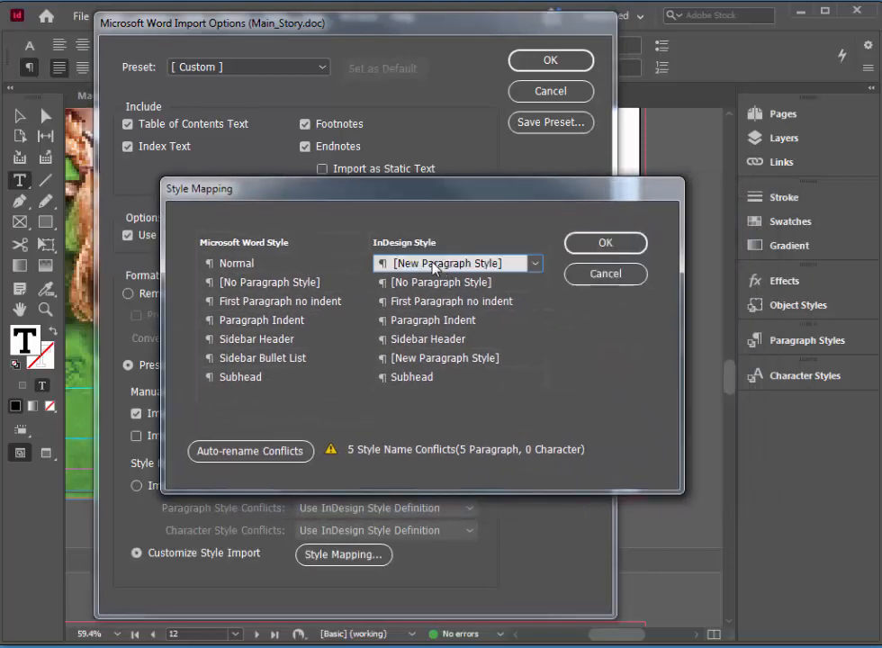
pyautogui.click(534, 263)
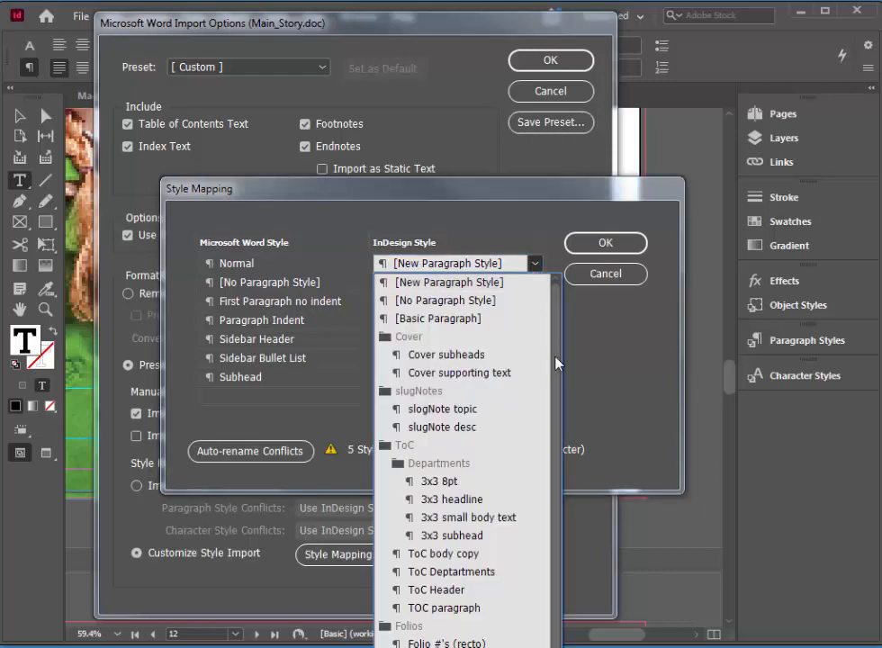
pyautogui.scroll(-3, 543, 501)
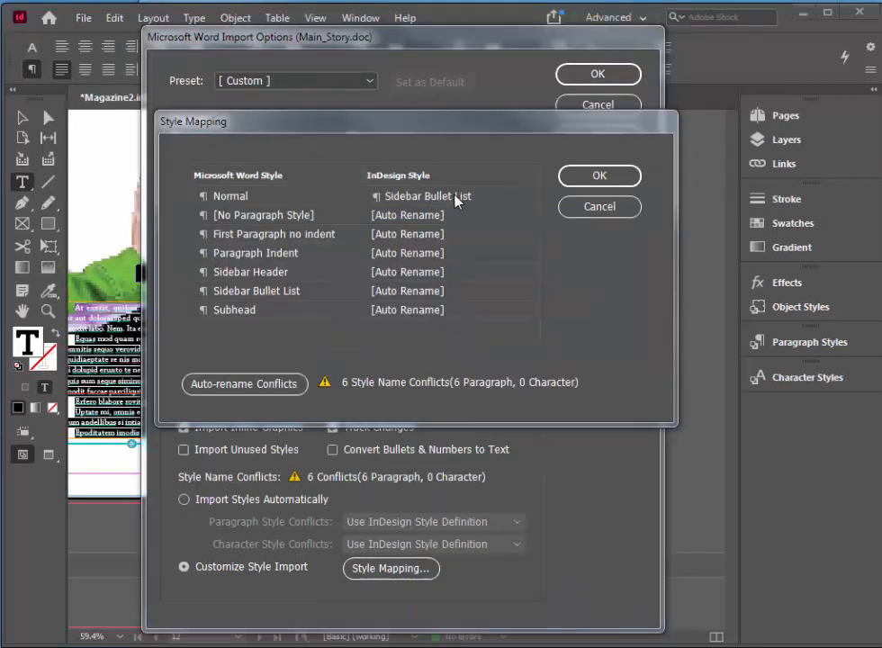
pyautogui.click(606, 181)
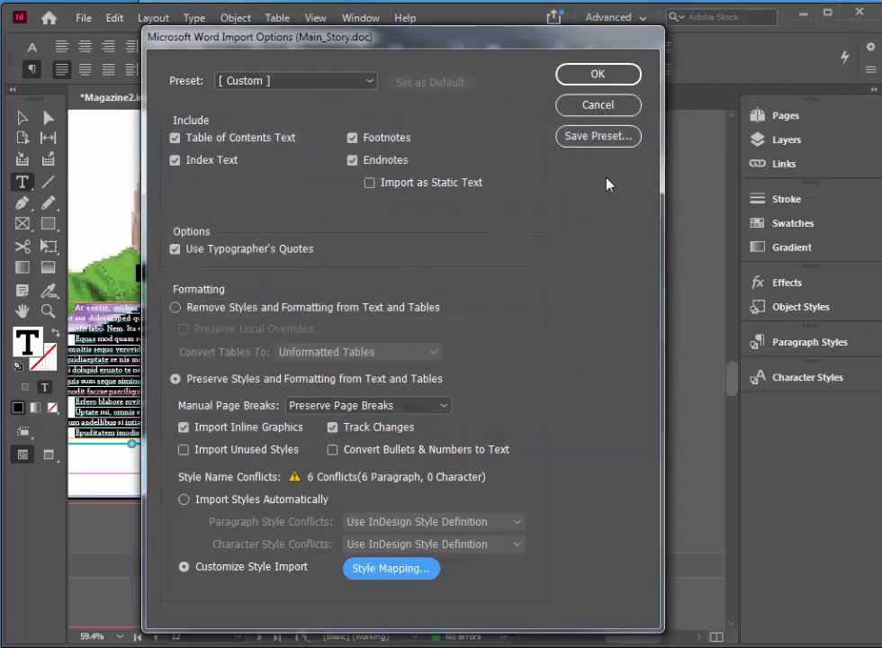
pyautogui.click(611, 79)
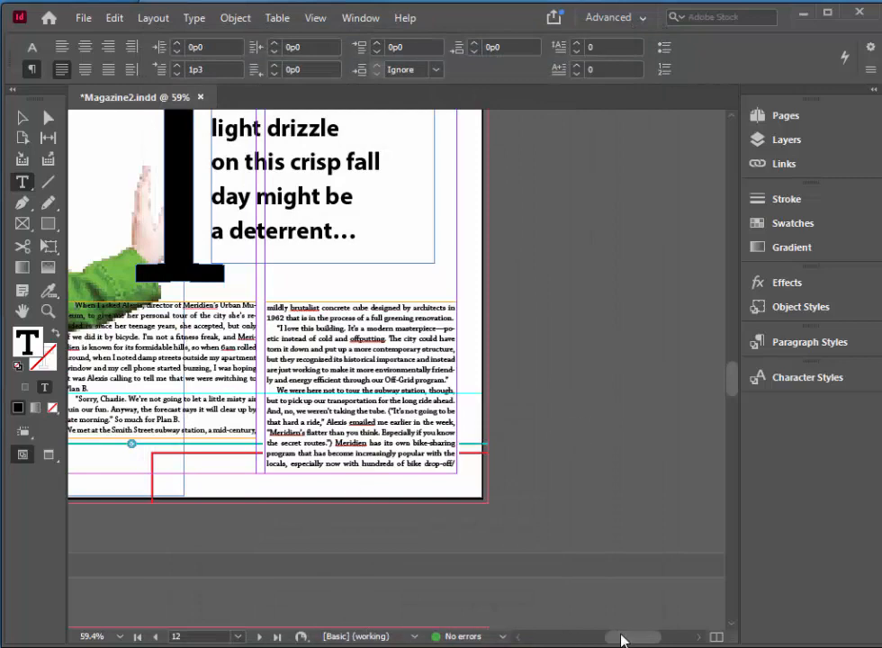
# Examine the imported story text on page 12 and how it continues on the pages 13 and 14 spread
pyautogui.moveTo(621, 639); pyautogui.dragTo(614, 638)
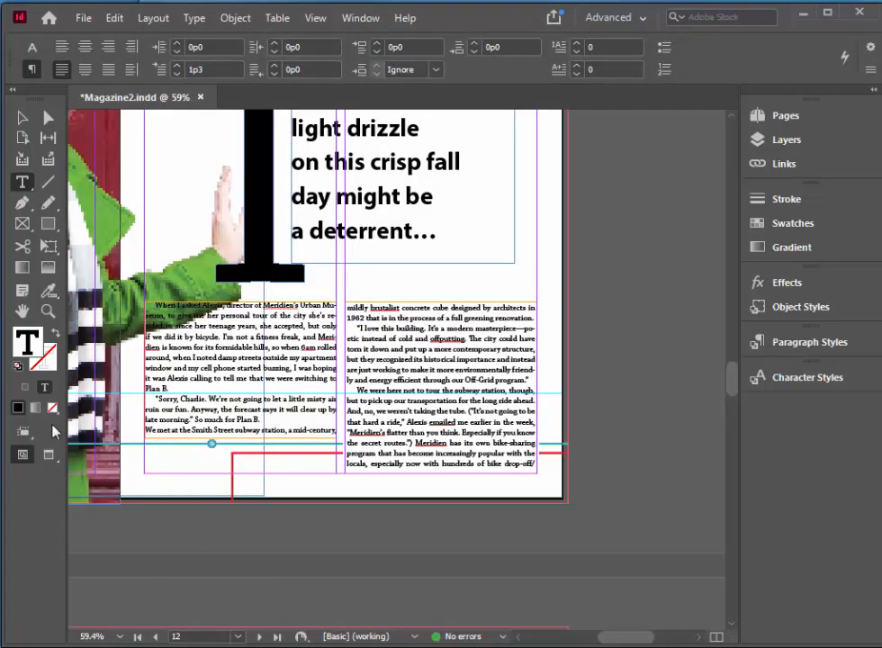
pyautogui.click(48, 310)
pyautogui.moveTo(470, 472); pyautogui.dragTo(541, 496)
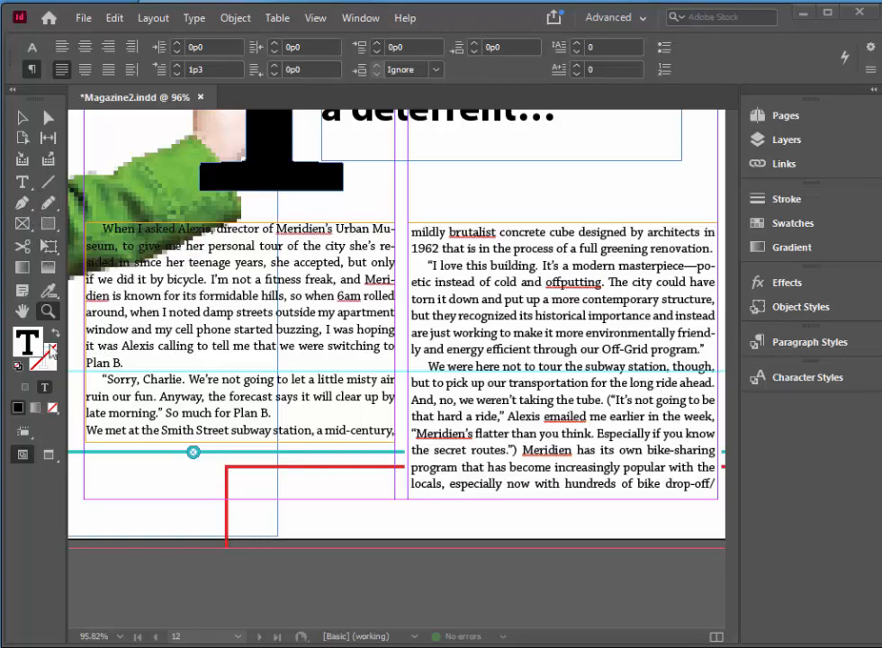
pyautogui.click(21, 311)
pyautogui.moveTo(393, 529); pyautogui.dragTo(407, 219)
pyautogui.moveTo(418, 381); pyautogui.dragTo(408, 205)
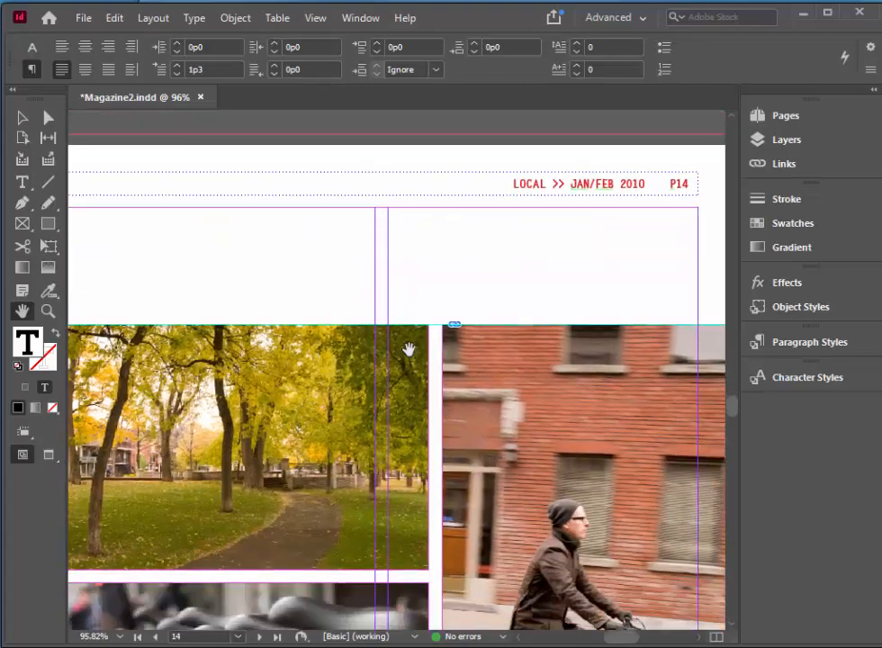
pyautogui.moveTo(420, 430); pyautogui.dragTo(402, 205)
pyautogui.moveTo(338, 400); pyautogui.dragTo(343, 203)
pyautogui.moveTo(369, 495); pyautogui.dragTo(195, 479)
pyautogui.moveTo(386, 329); pyautogui.dragTo(527, 463)
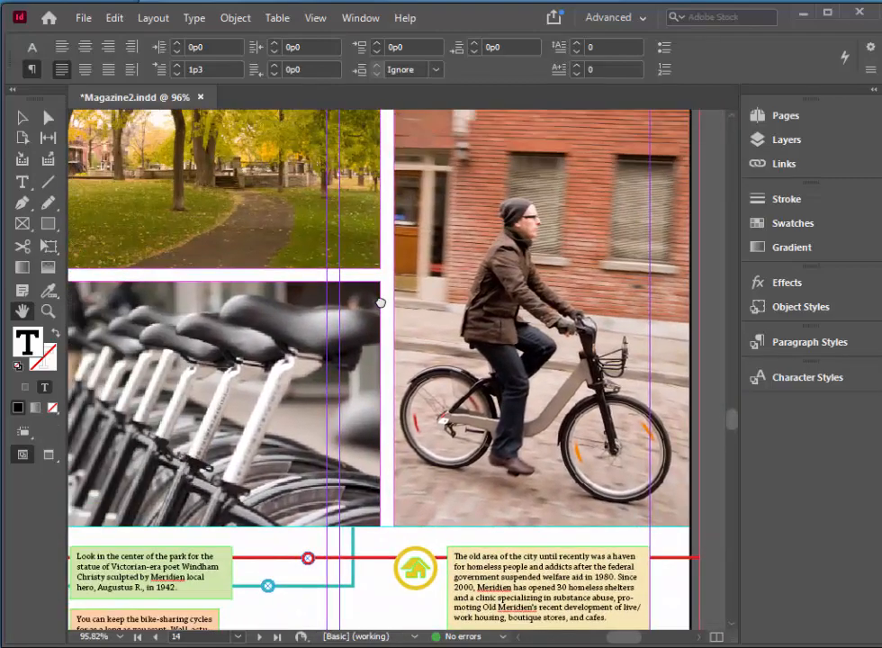
pyautogui.moveTo(256, 199); pyautogui.dragTo(340, 382)
pyautogui.moveTo(263, 295); pyautogui.dragTo(553, 431)
pyautogui.moveTo(309, 401); pyautogui.dragTo(342, 366)
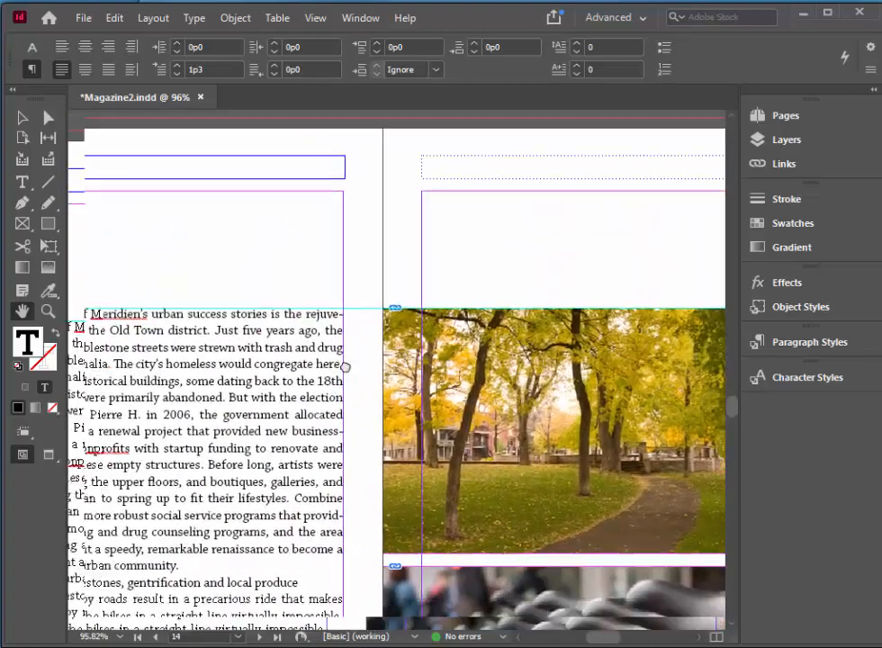
pyautogui.moveTo(217, 312); pyautogui.dragTo(340, 237)
pyautogui.moveTo(264, 390); pyautogui.dragTo(302, 284)
pyautogui.moveTo(311, 362); pyautogui.dragTo(256, 216)
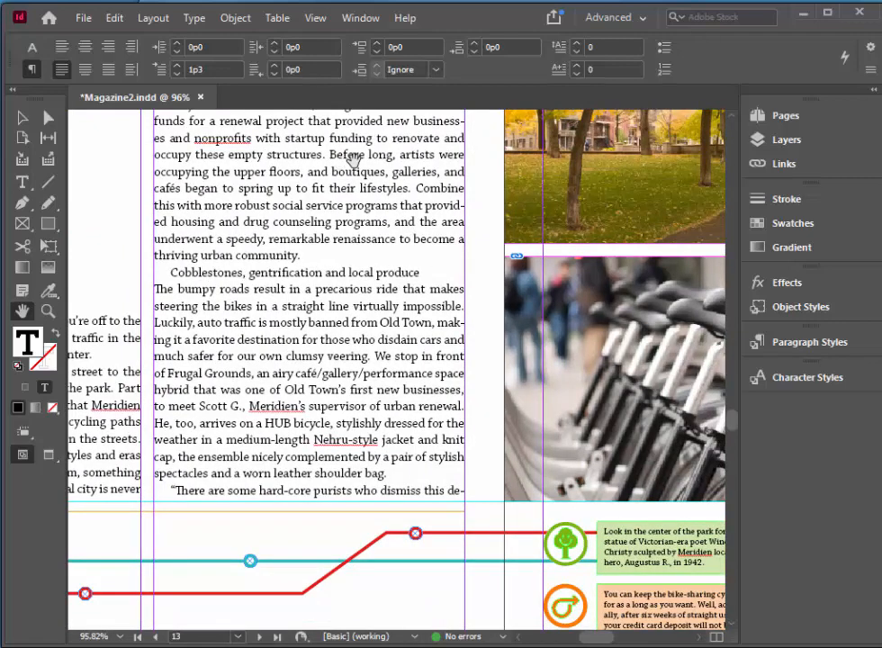
# Apply the Subhead paragraph style to the line "Cobblestones, gentrification and local produce" on page 13
pyautogui.press('t')
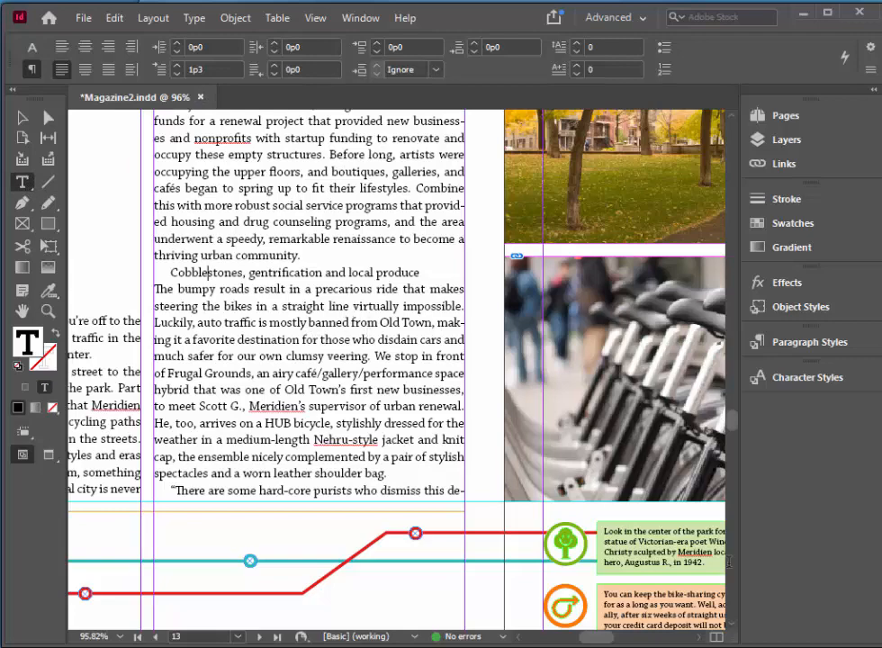
pyautogui.click(810, 344)
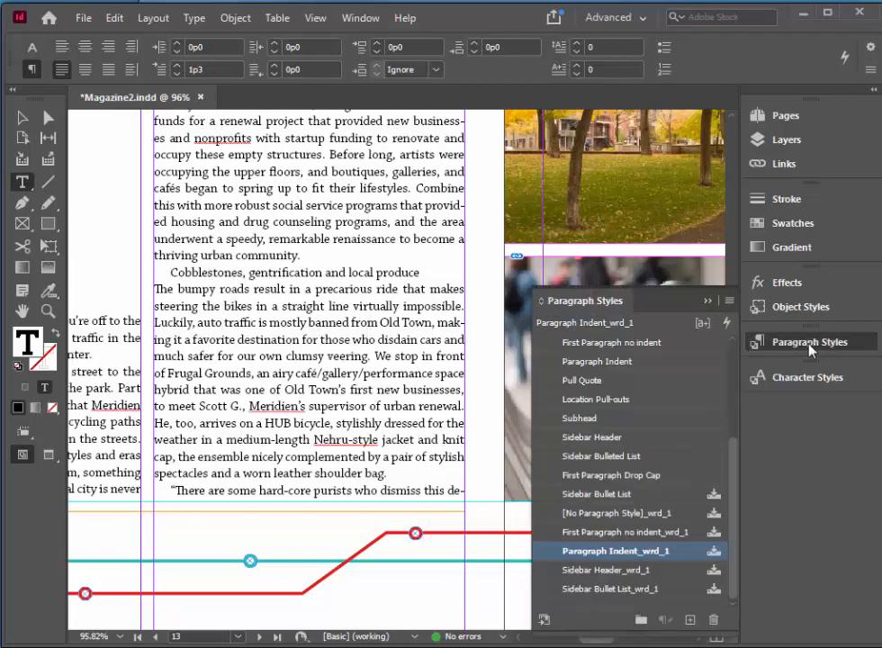
pyautogui.click(583, 419)
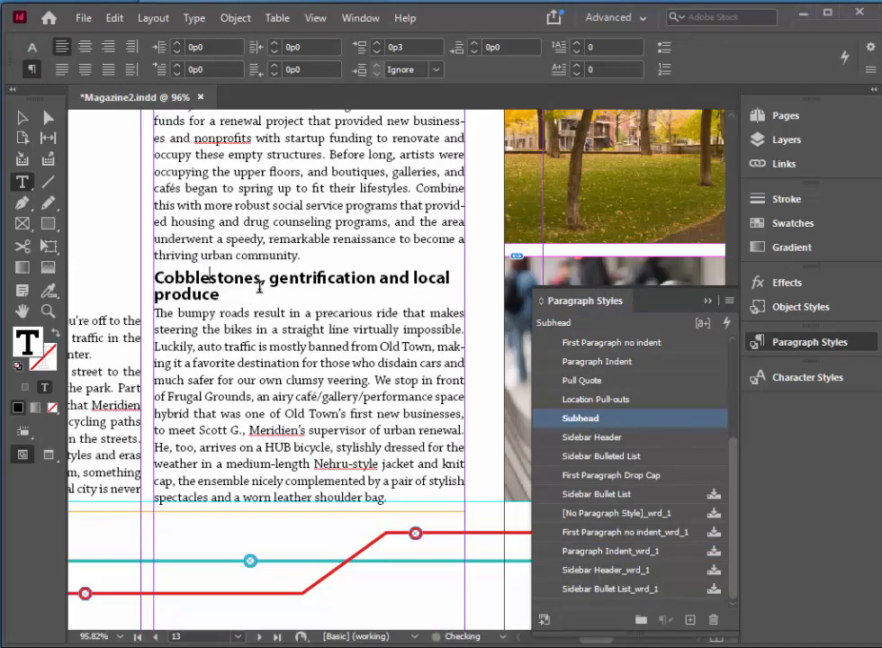
pyautogui.click(707, 300)
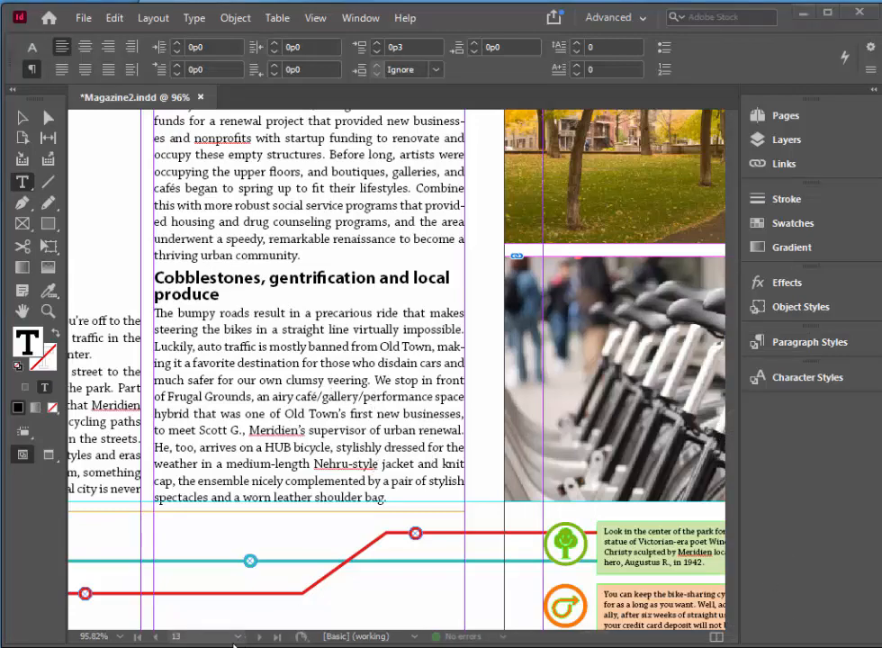
# Go to page 12 and select the cutout image whose green sleeve overlaps the first column of story text
pyautogui.click(238, 636)
pyautogui.click(197, 394)
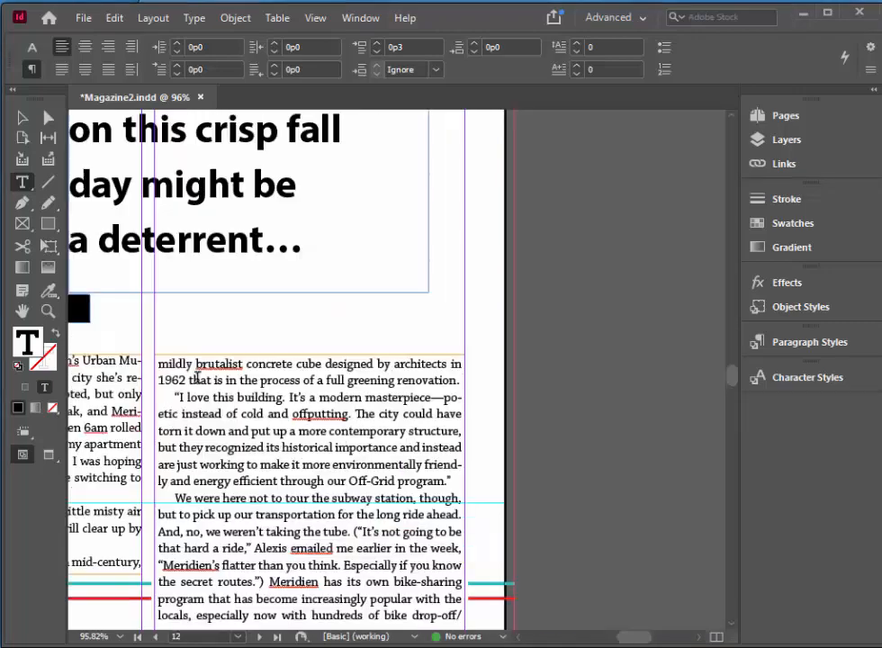
pyautogui.click(23, 310)
pyautogui.moveTo(252, 353); pyautogui.dragTo(616, 341)
pyautogui.moveTo(417, 364); pyautogui.dragTo(502, 406)
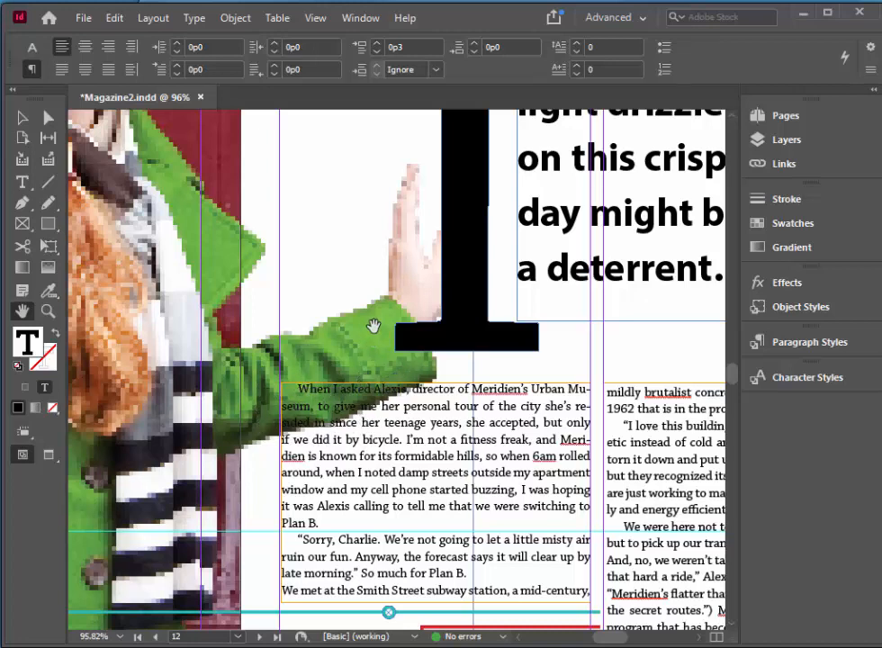
pyautogui.click(21, 117)
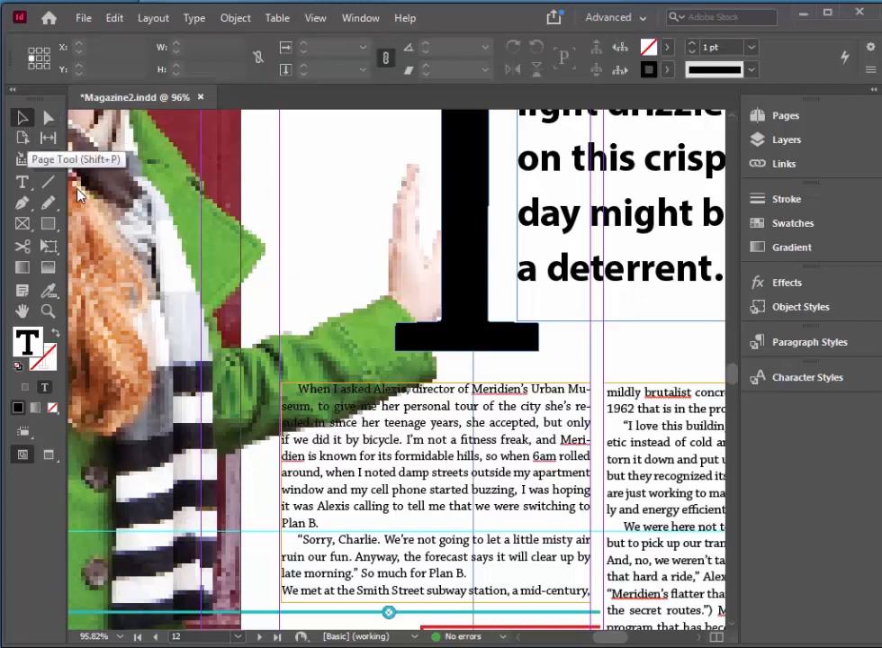
pyautogui.click(351, 346)
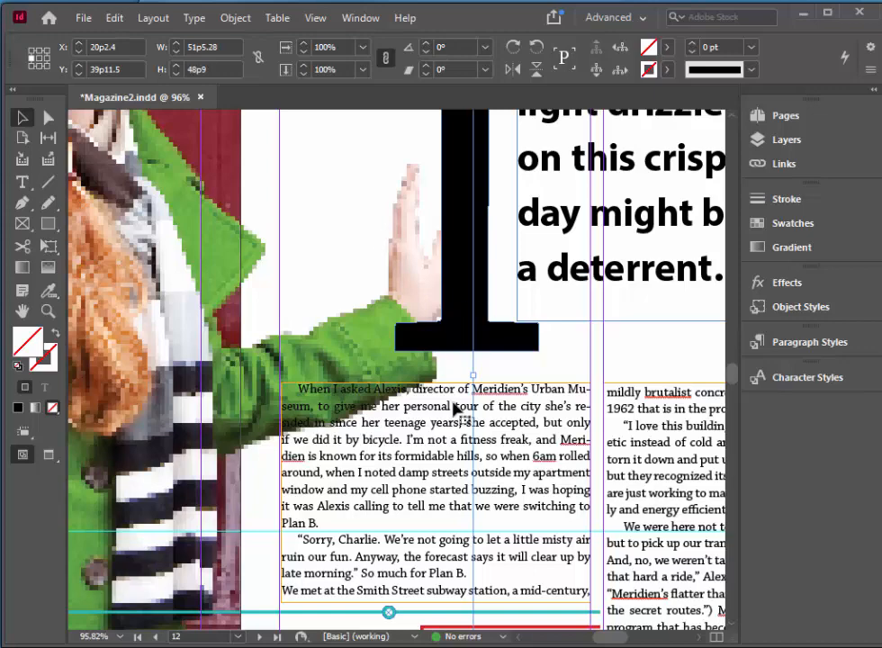
# Toggle the visibility of 00760232_cutout.psd on the Background Art layer to examine which part of the picture it holds
pyautogui.click(784, 139)
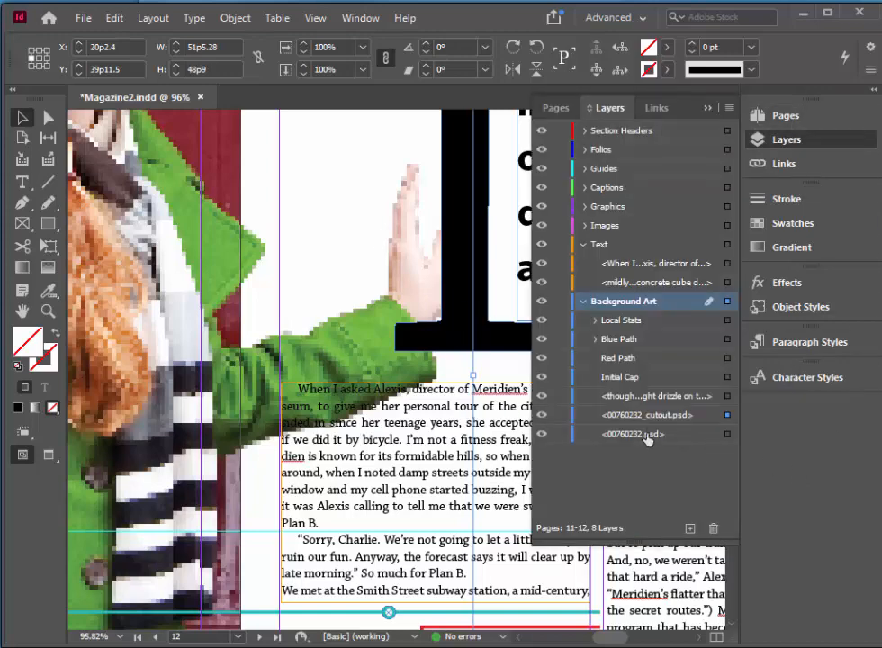
pyautogui.click(541, 415)
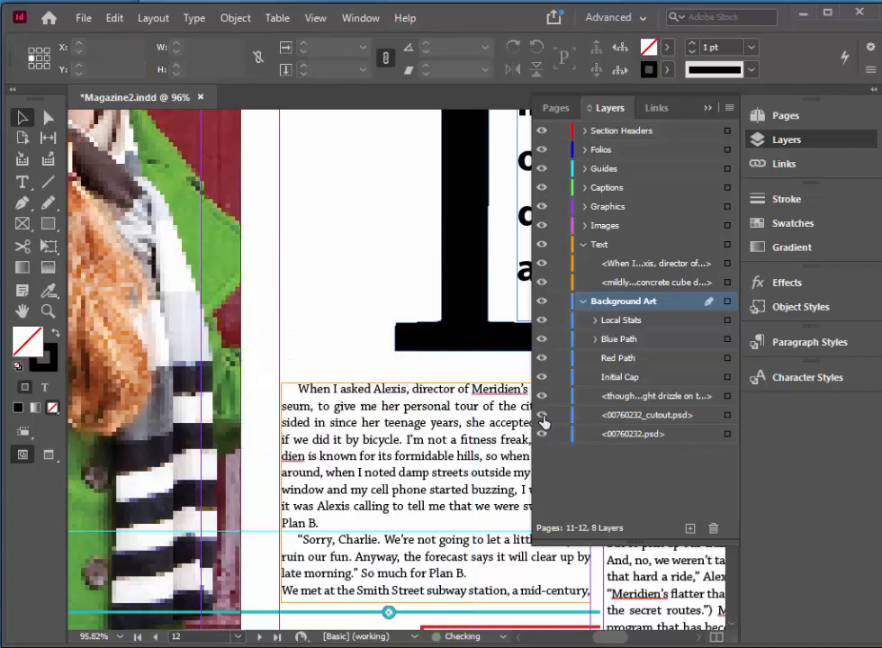
pyautogui.click(542, 415)
pyautogui.click(542, 415)
pyautogui.click(542, 416)
pyautogui.click(541, 415)
pyautogui.click(542, 416)
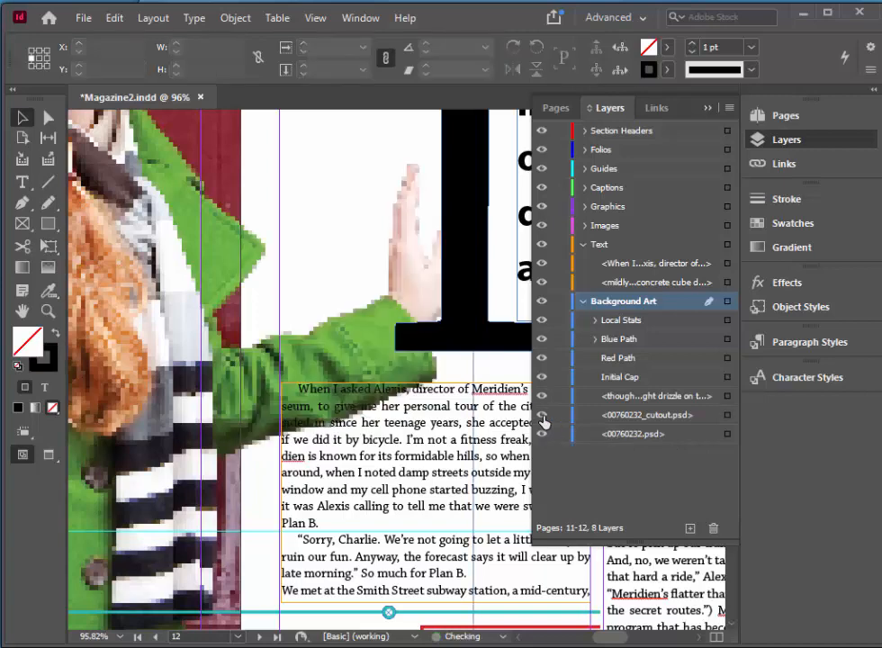
# Select 00760232_cutout.psd and wrap the text around its object shape, with Photoshop Path as the contour type
pyautogui.click(728, 417)
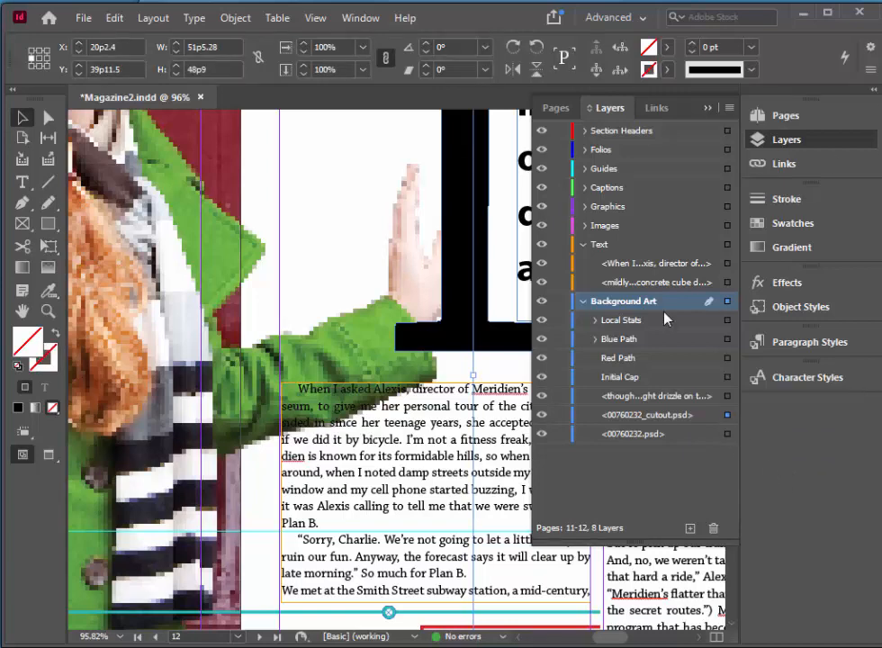
pyautogui.click(709, 109)
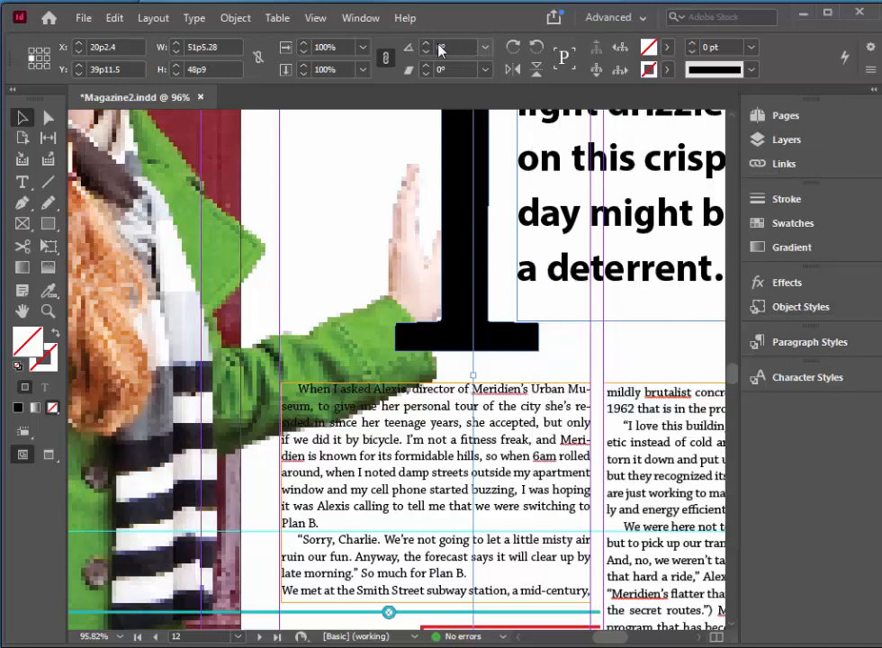
pyautogui.click(365, 19)
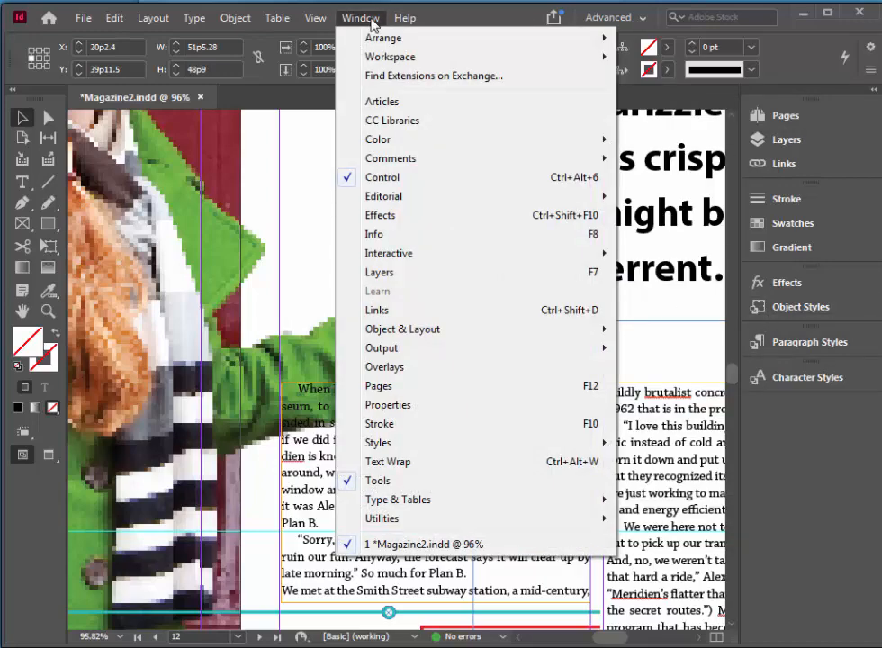
pyautogui.click(388, 462)
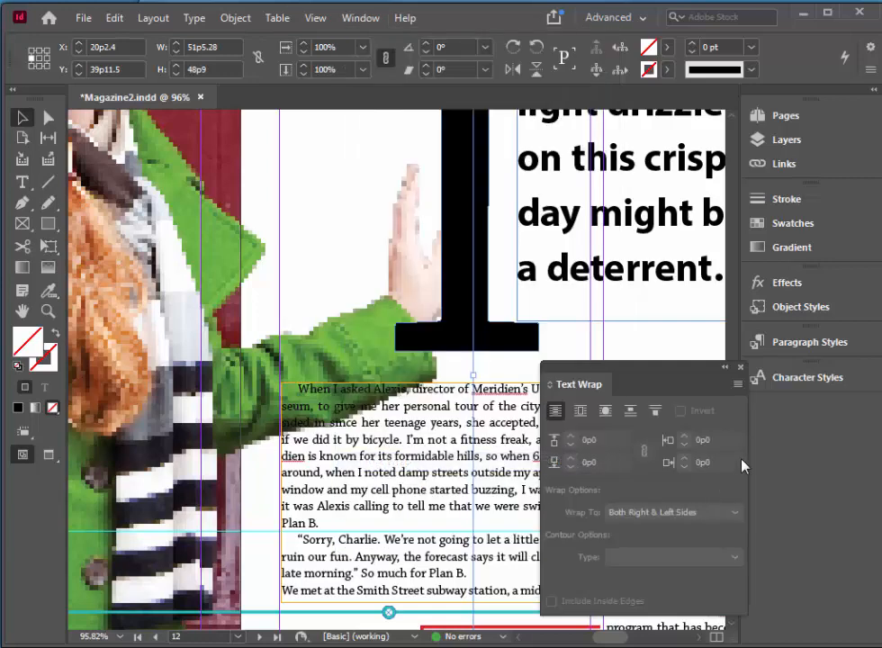
pyautogui.click(606, 414)
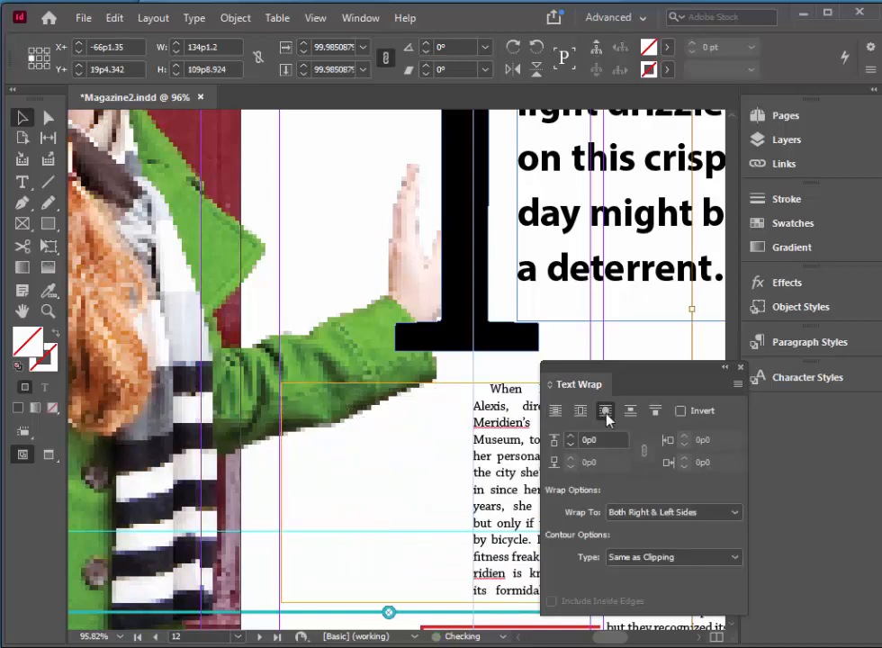
pyautogui.click(620, 558)
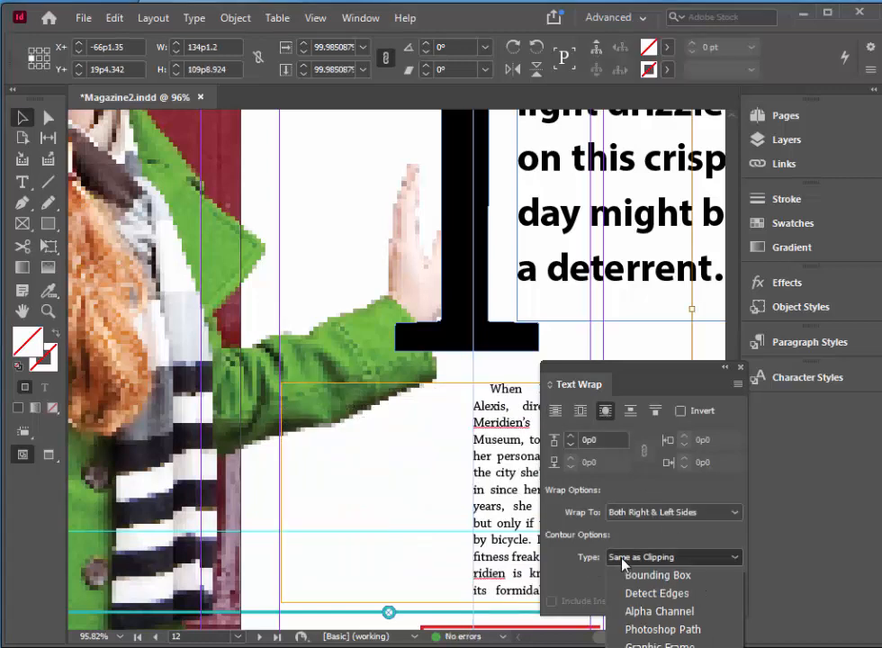
pyautogui.click(644, 630)
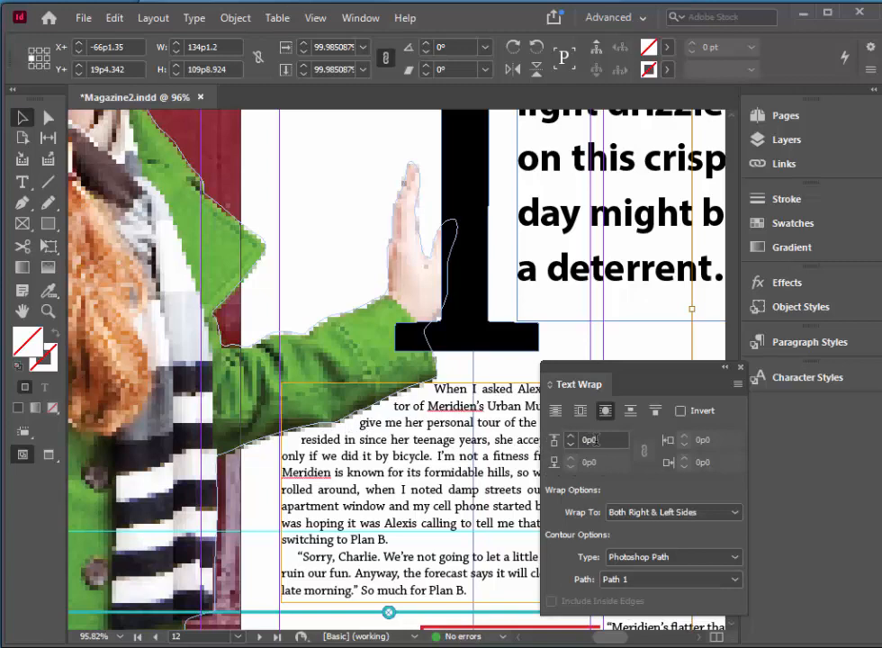
# Set the text wrap offset around the cutout image to 0p9 and close the wrap settings
pyautogui.click(598, 439)
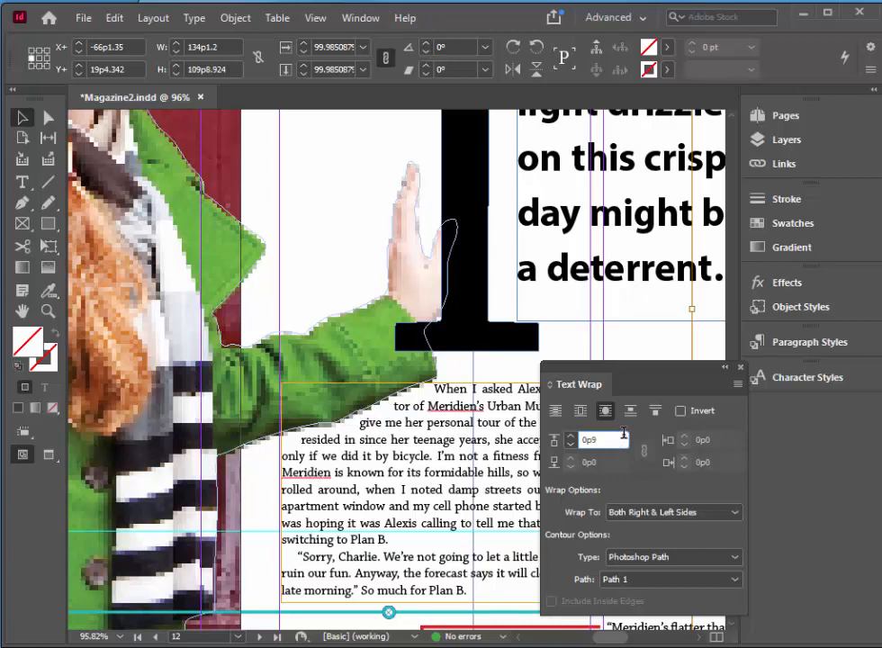
pyautogui.press('Tab')
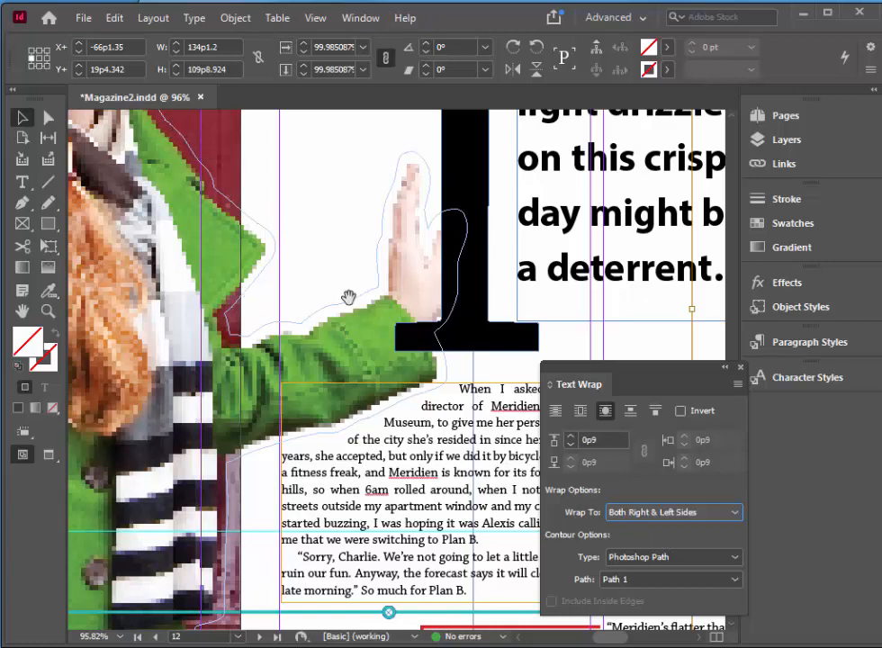
pyautogui.click(739, 368)
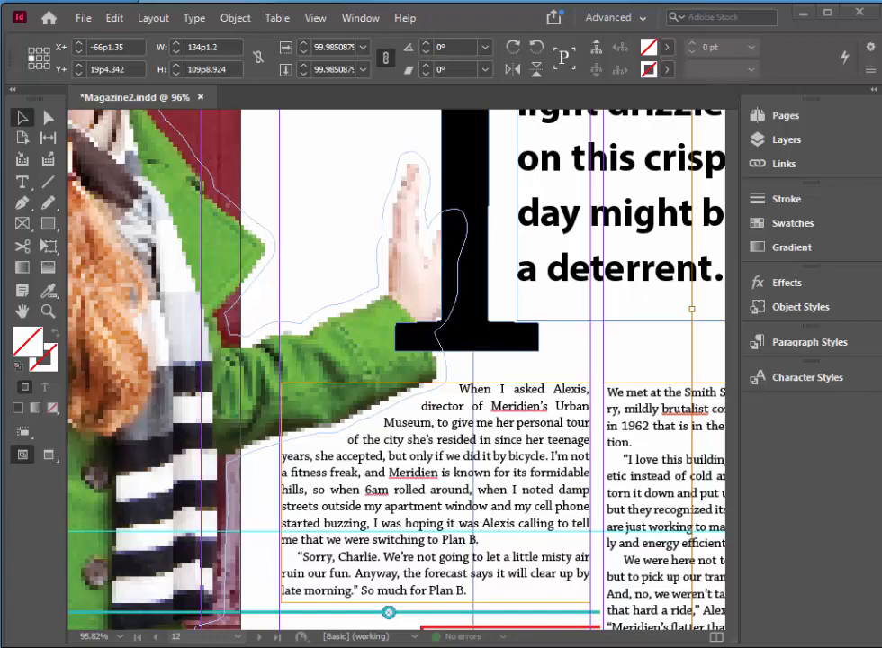
# Go to page 13 and deselect the cutout image
pyautogui.click(239, 639)
pyautogui.click(191, 398)
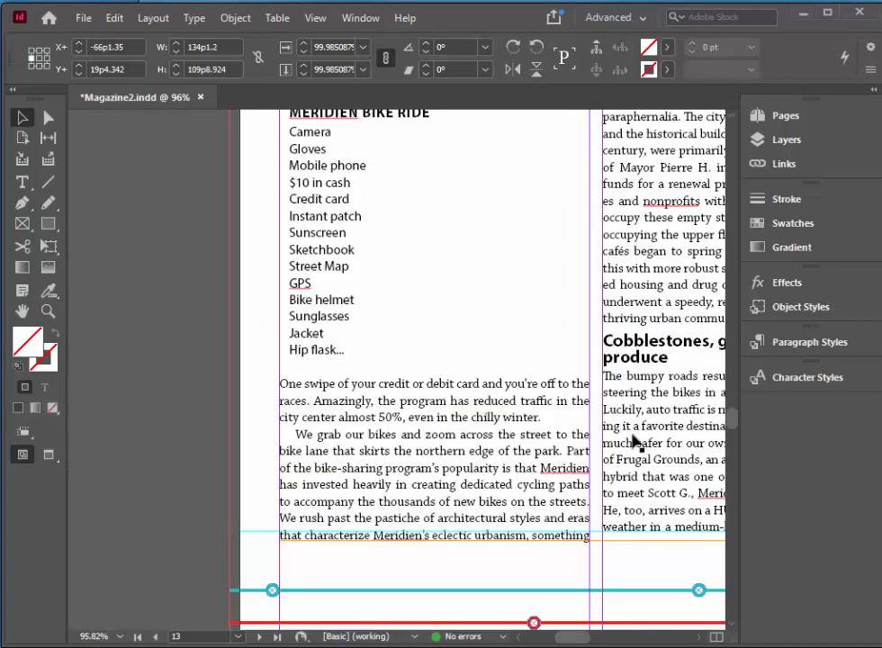
pyautogui.hotkey('ctrl', 'shift', 'a')
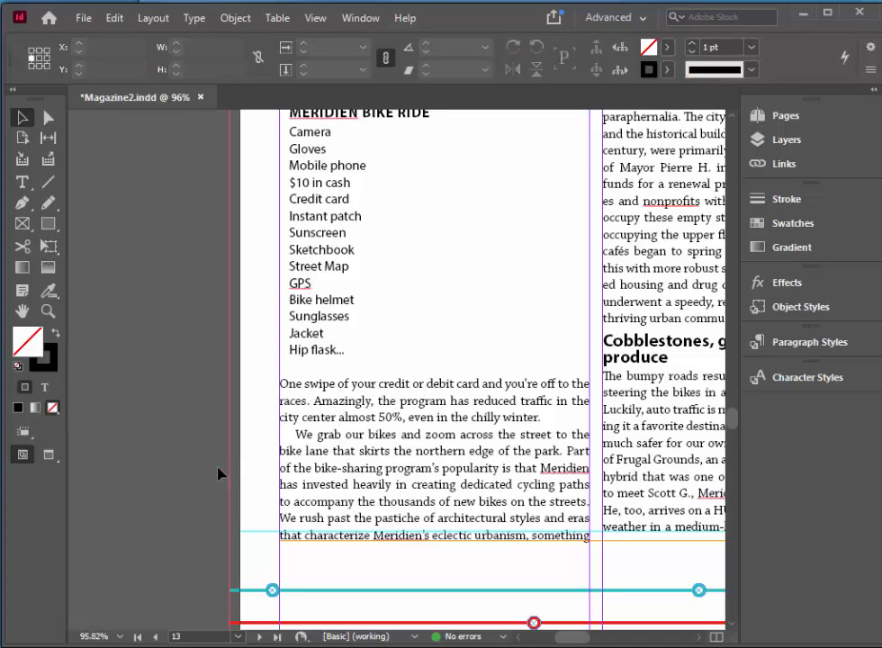
# Set the story's text frame on page 13 to a fixed number of 3 columns
pyautogui.click(49, 311)
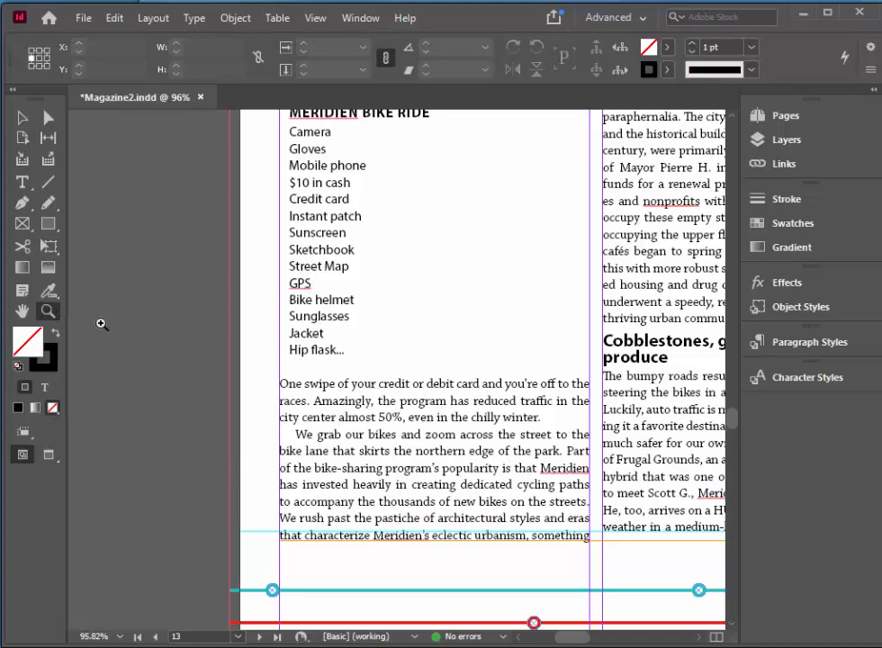
pyautogui.doubleClick(23, 310)
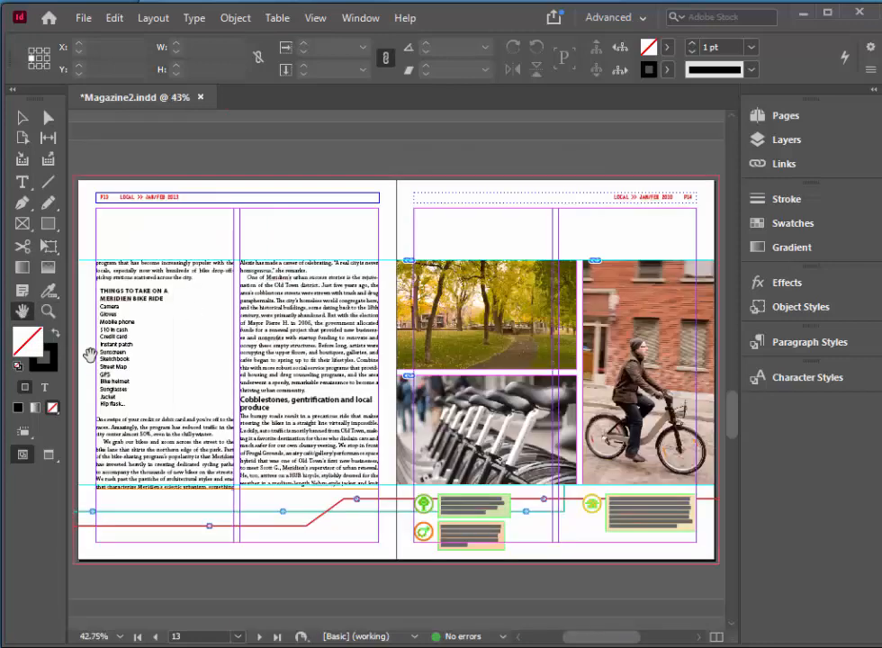
pyautogui.click(49, 312)
pyautogui.moveTo(393, 507); pyautogui.dragTo(64, 243)
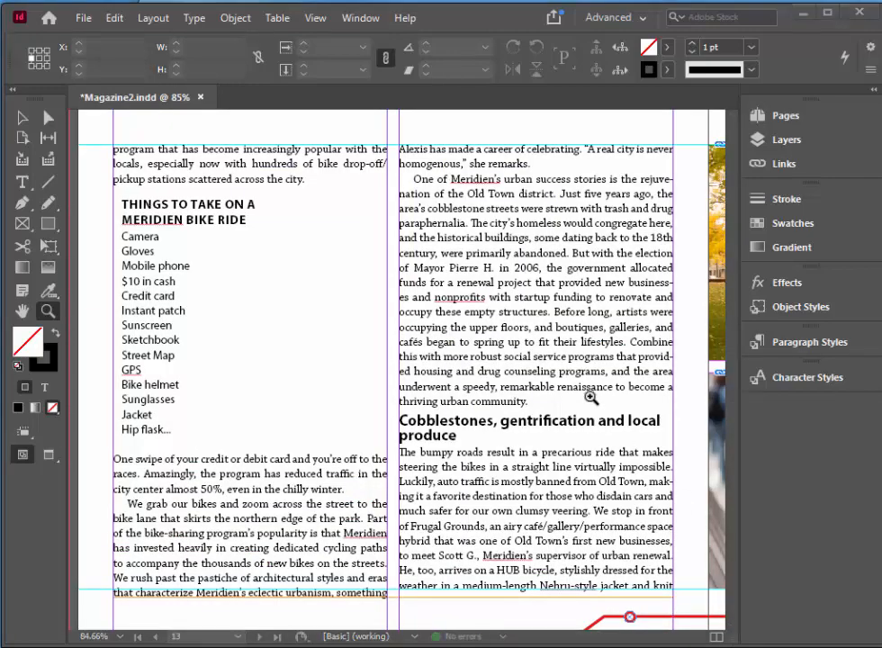
pyautogui.click(23, 118)
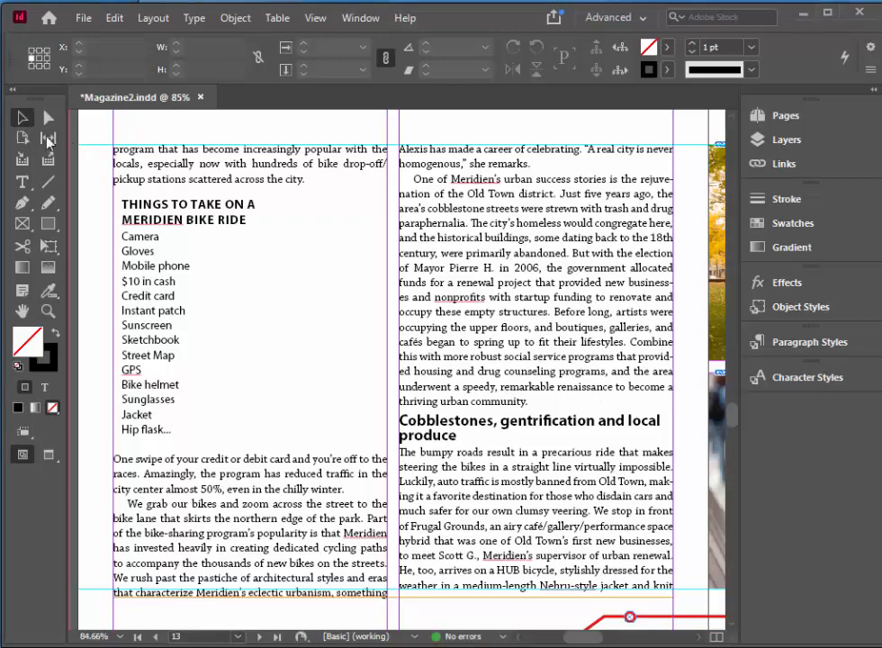
pyautogui.click(500, 309)
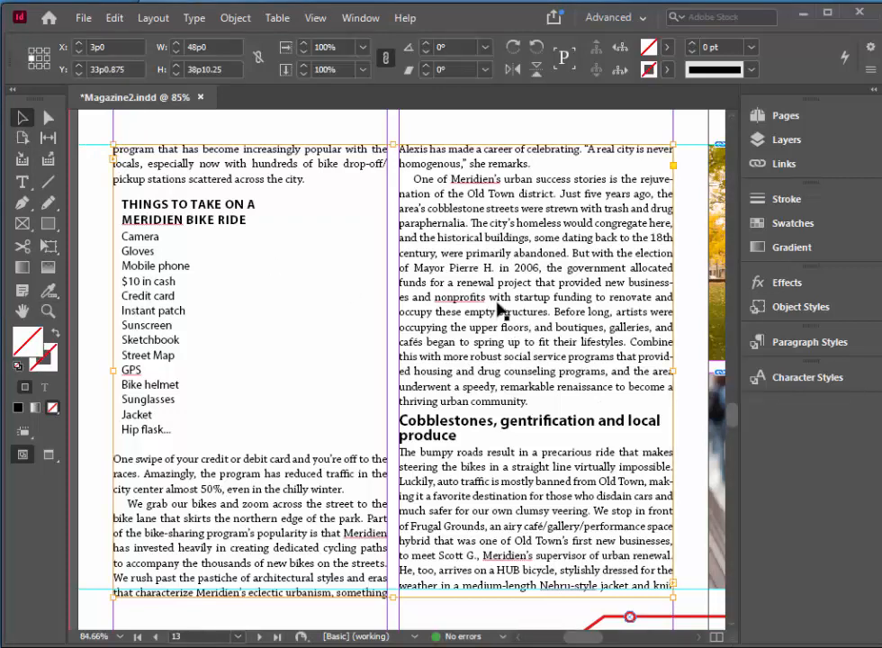
pyautogui.click(233, 20)
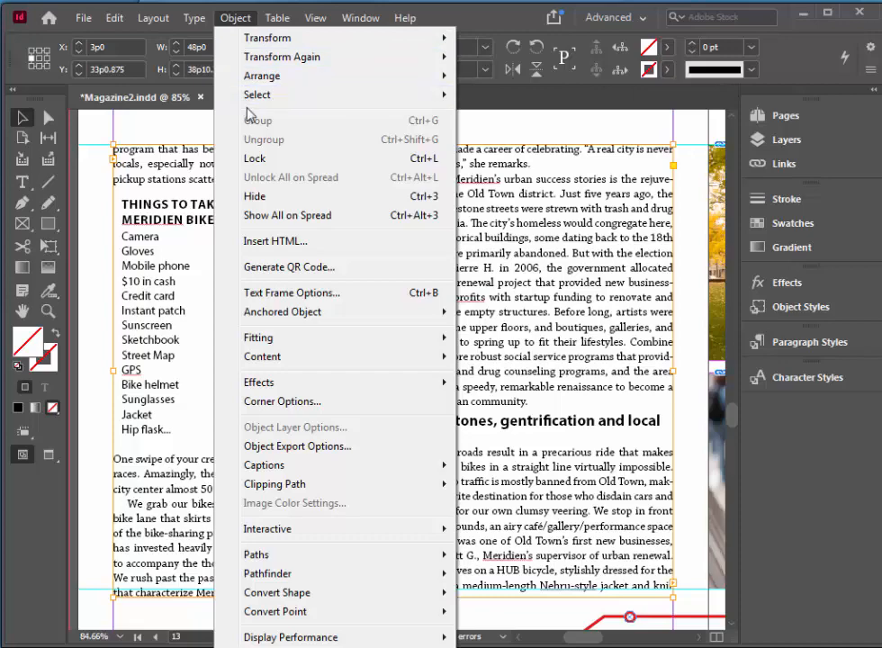
pyautogui.click(290, 292)
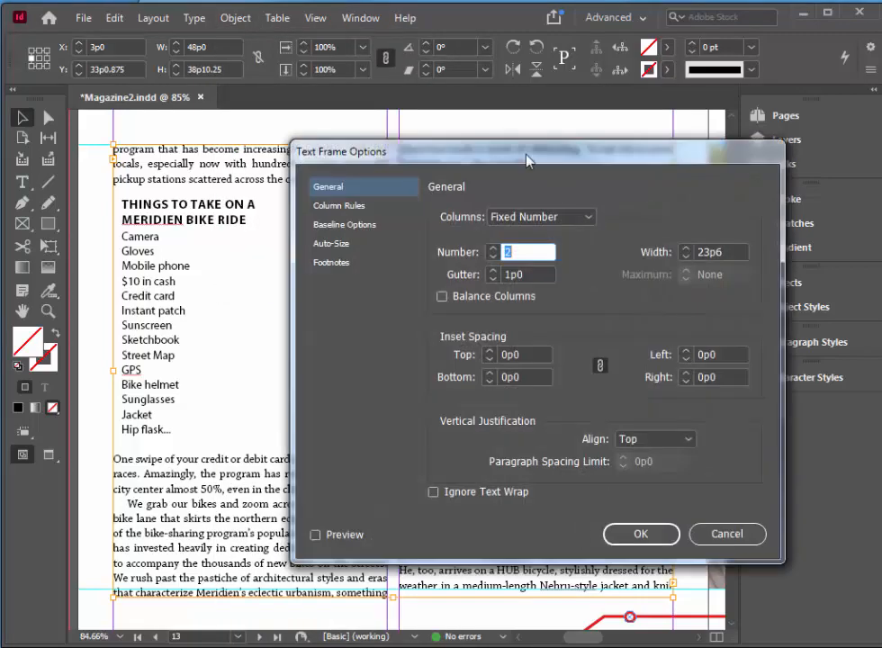
pyautogui.moveTo(527, 161); pyautogui.dragTo(358, 159)
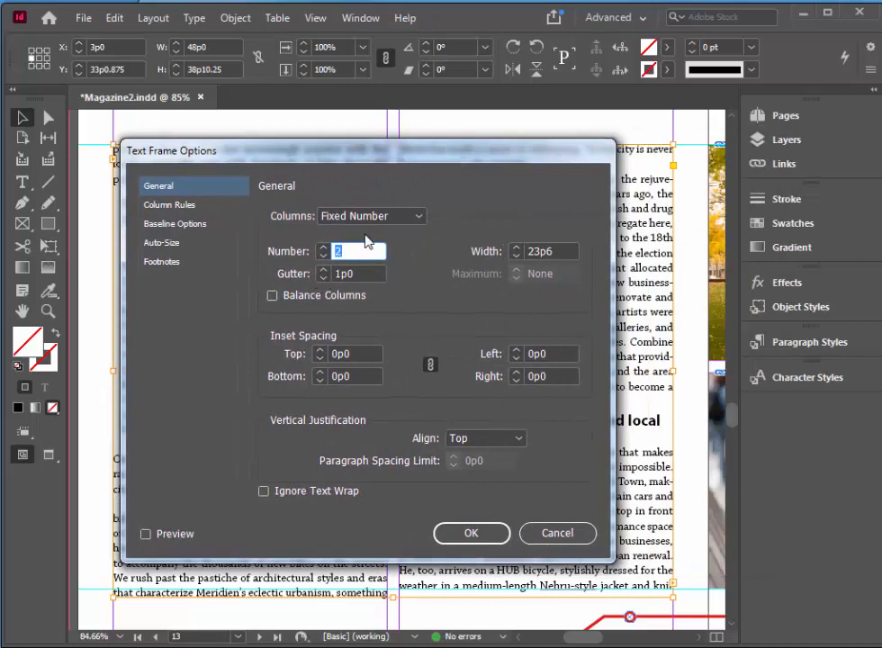
pyautogui.write('3')
pyautogui.click(471, 532)
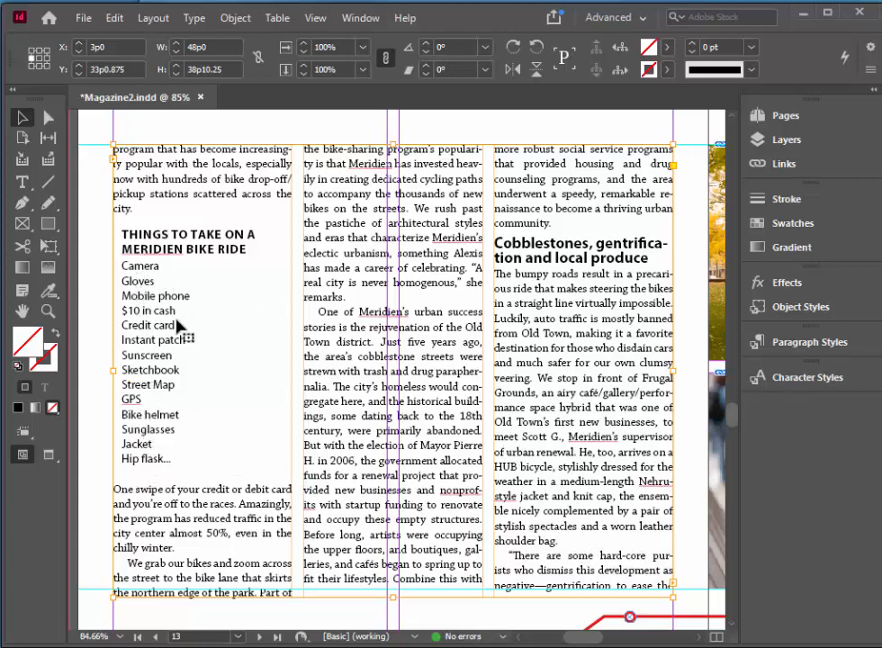
# Split the list from "Camera" to "Hip flask..." under the bike ride heading into 2 sub-columns
pyautogui.click(21, 182)
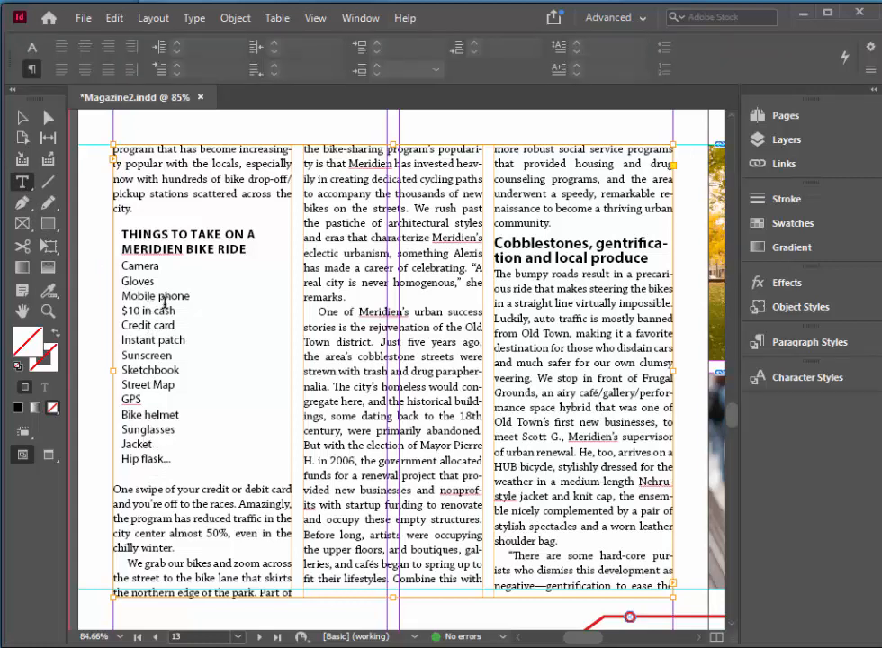
pyautogui.moveTo(123, 267); pyautogui.dragTo(226, 445)
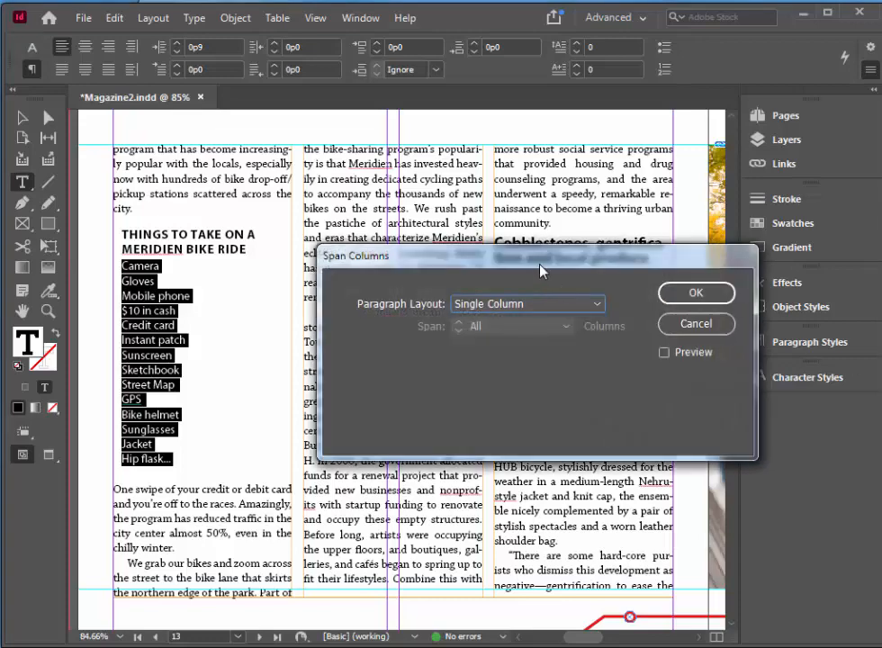
pyautogui.moveTo(539, 270); pyautogui.dragTo(379, 255)
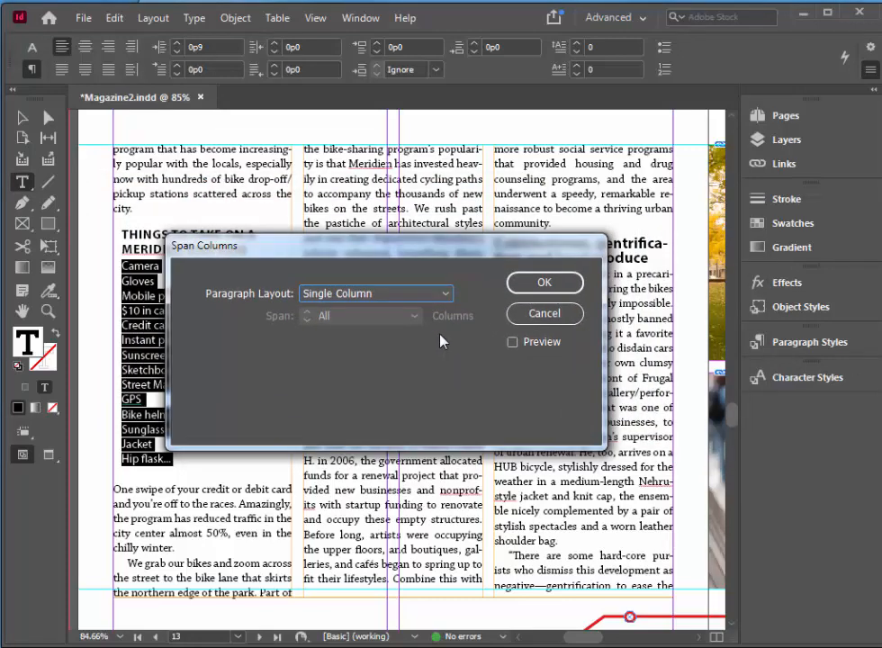
pyautogui.click(326, 297)
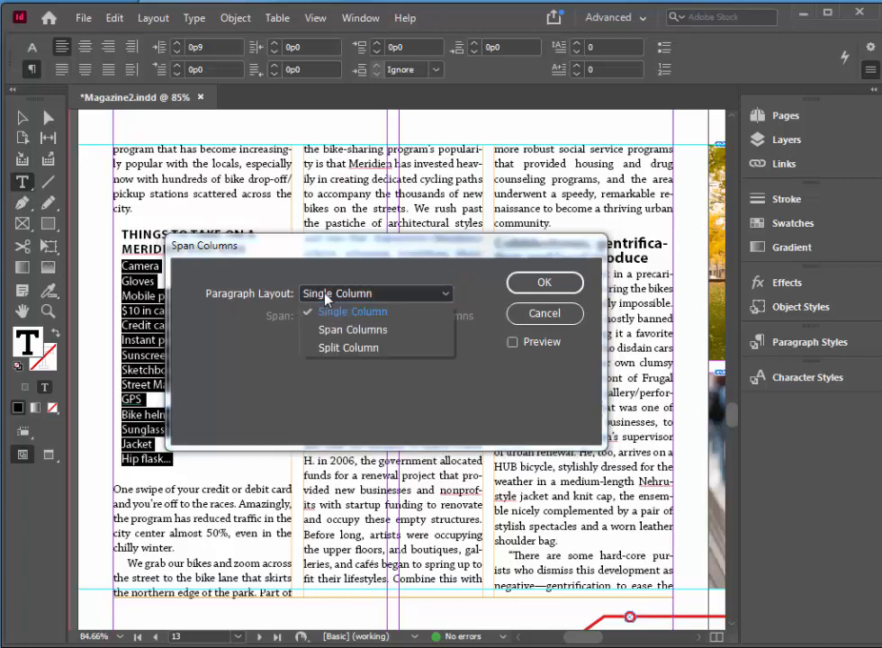
pyautogui.click(351, 348)
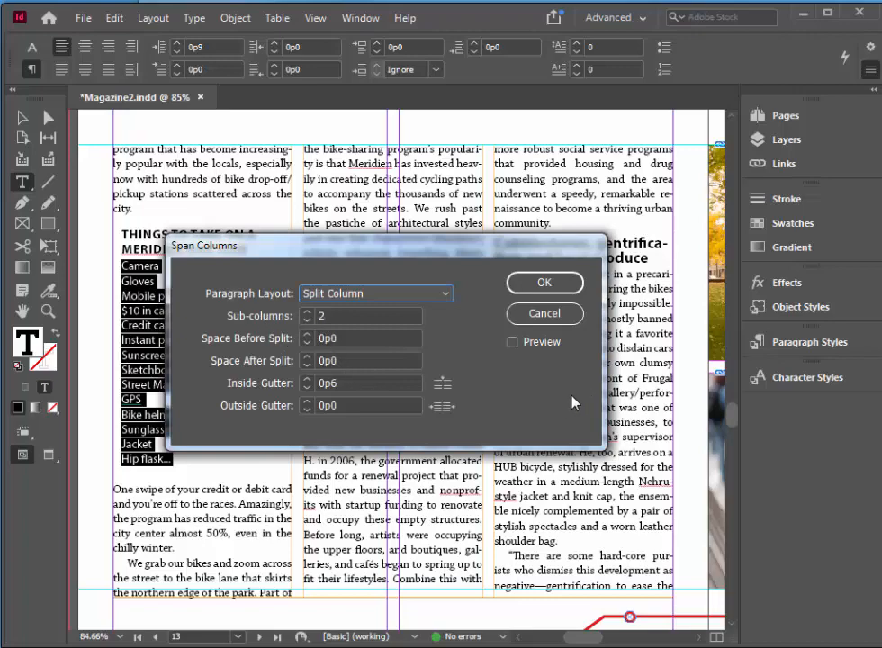
pyautogui.click(558, 288)
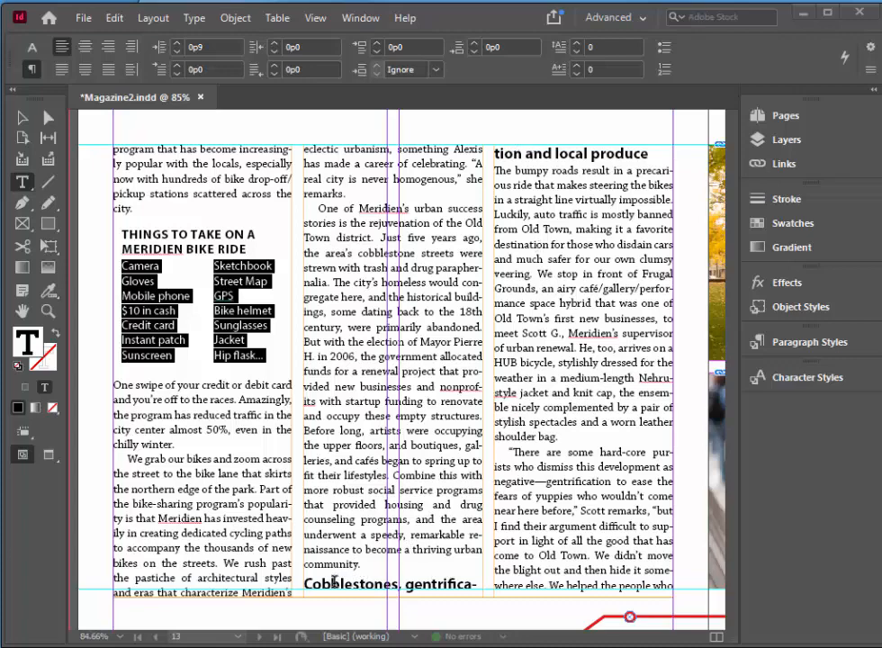
pyautogui.click(481, 542)
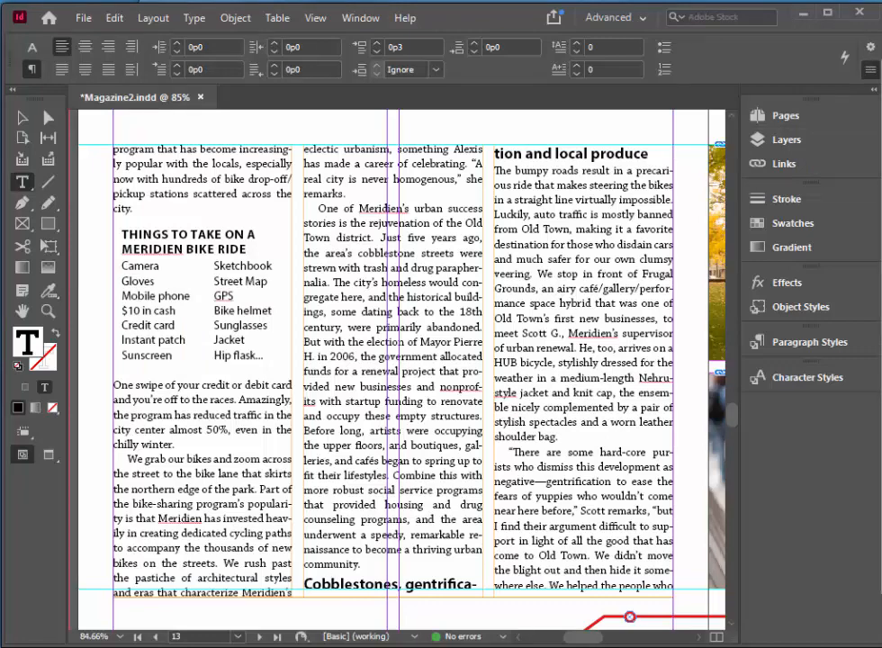
# Make the "Cobblestones, gentrification and local produce" heading span 3 columns
pyautogui.click(817, 379)
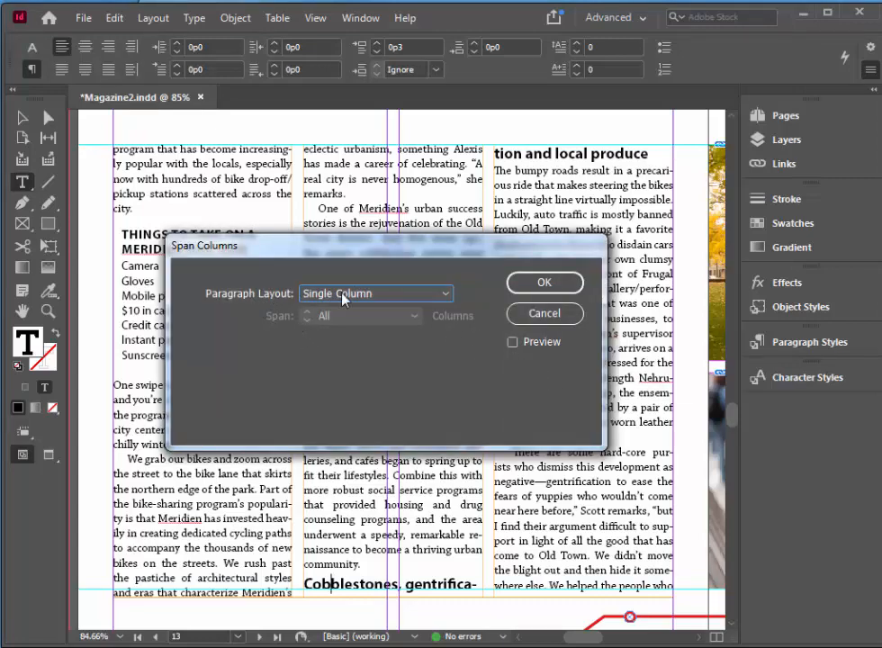
pyautogui.click(420, 302)
pyautogui.click(386, 329)
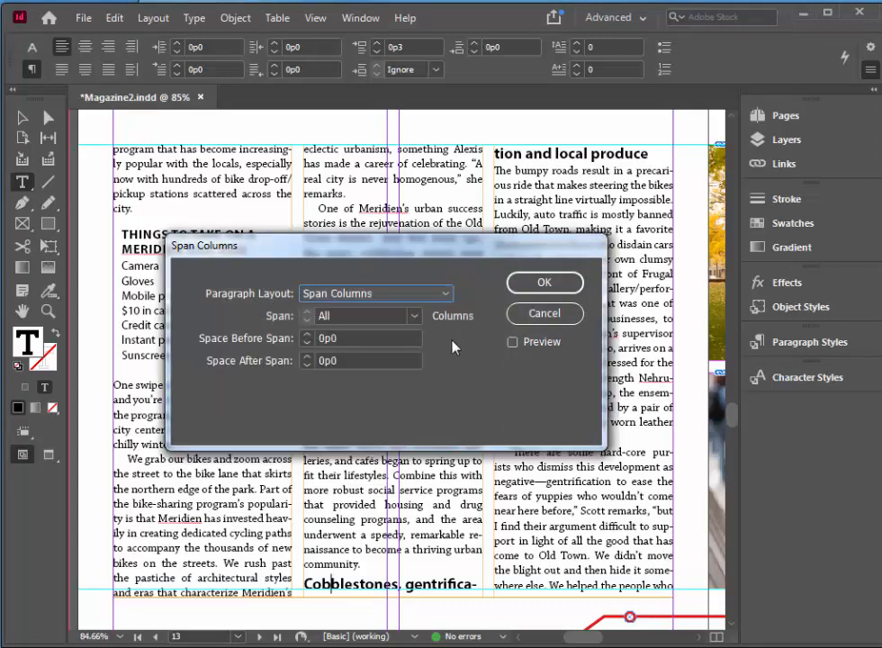
pyautogui.click(414, 316)
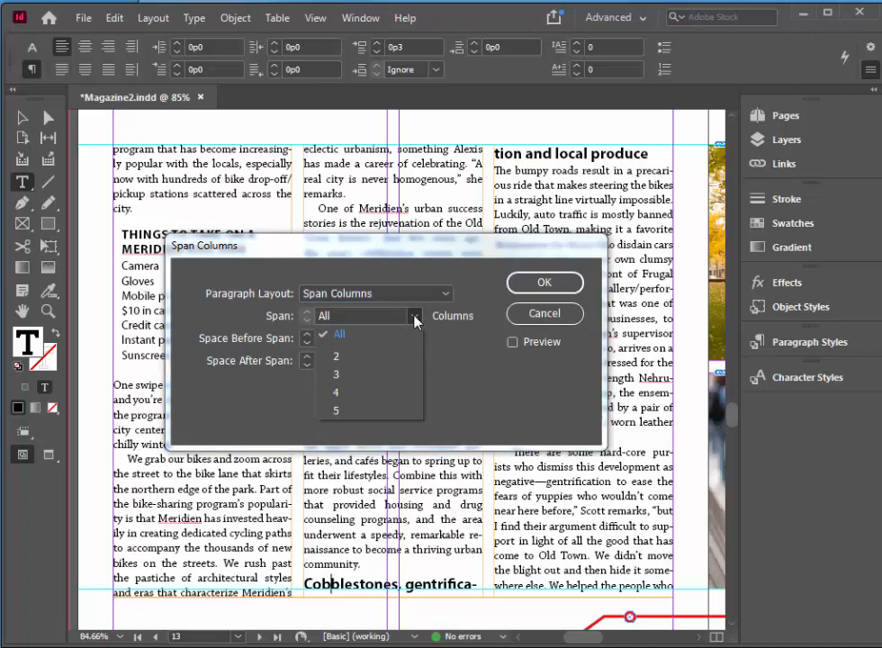
pyautogui.click(340, 372)
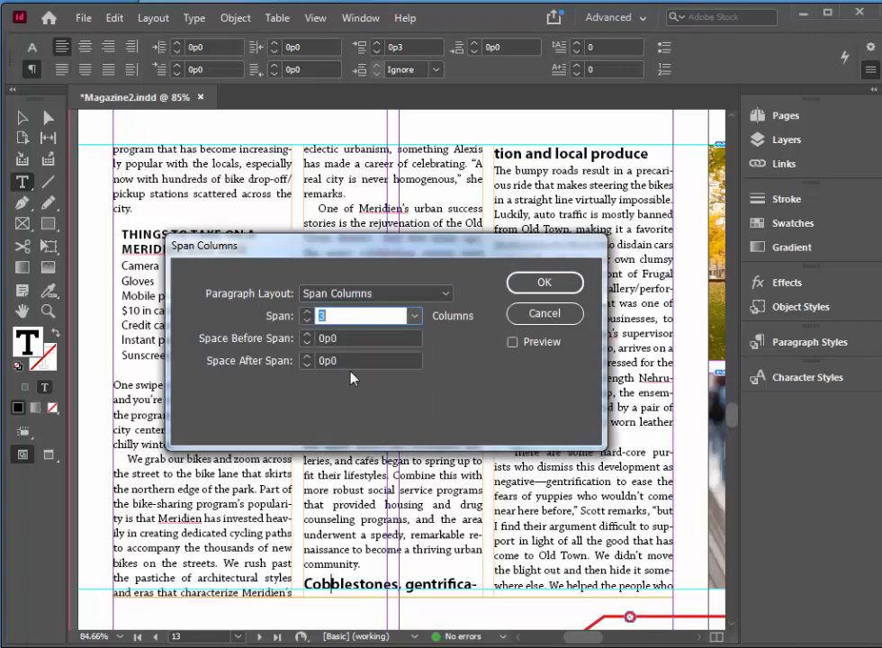
pyautogui.click(544, 282)
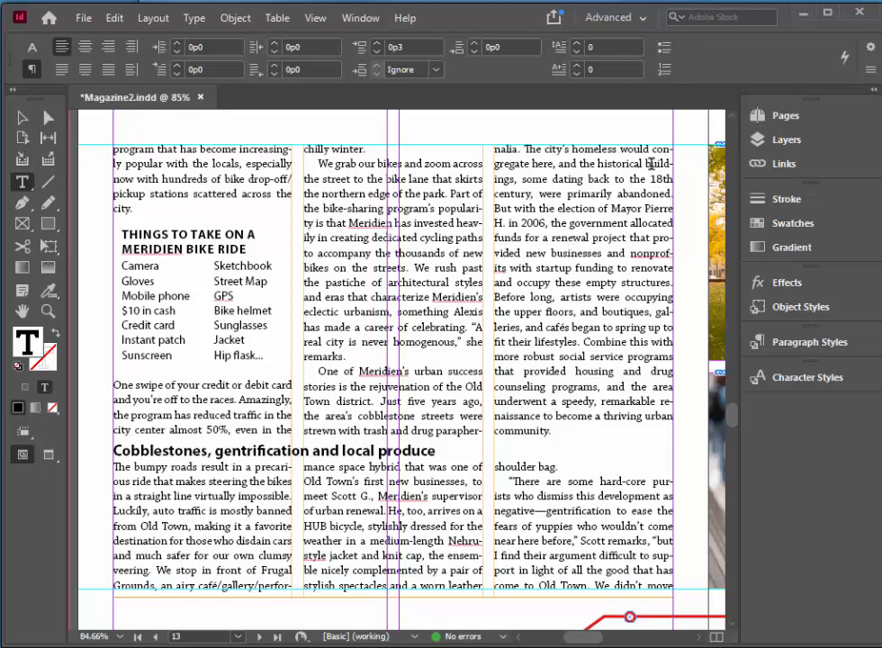
# Show the hidden Blue Box object on the Text layer
pyautogui.click(763, 140)
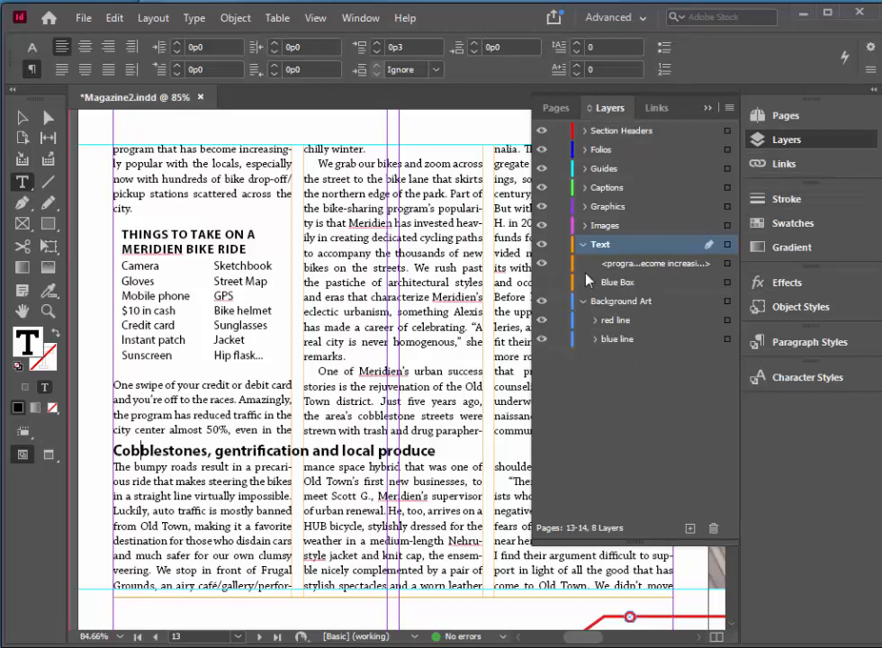
pyautogui.click(582, 245)
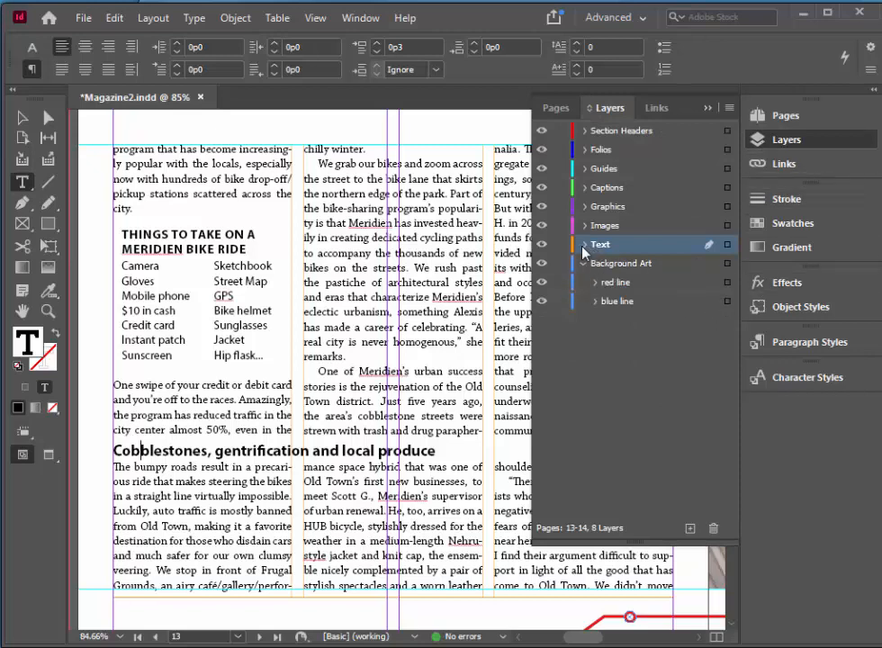
pyautogui.click(584, 244)
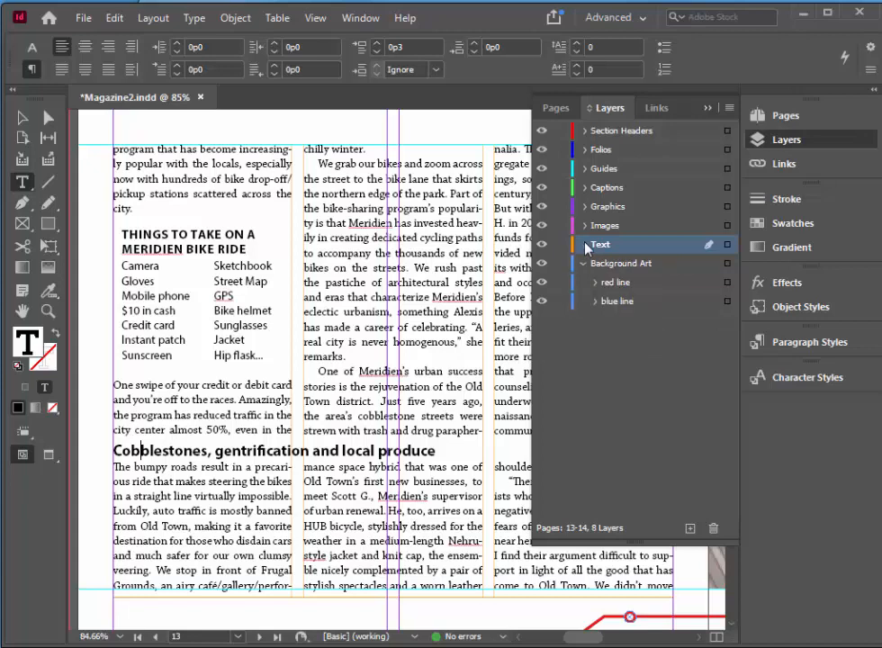
pyautogui.click(584, 244)
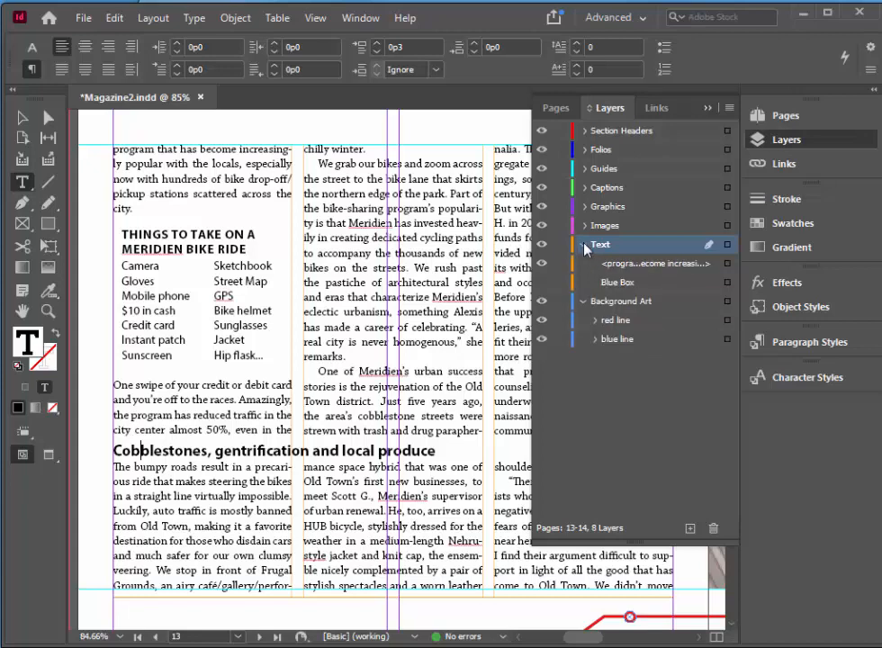
pyautogui.click(541, 284)
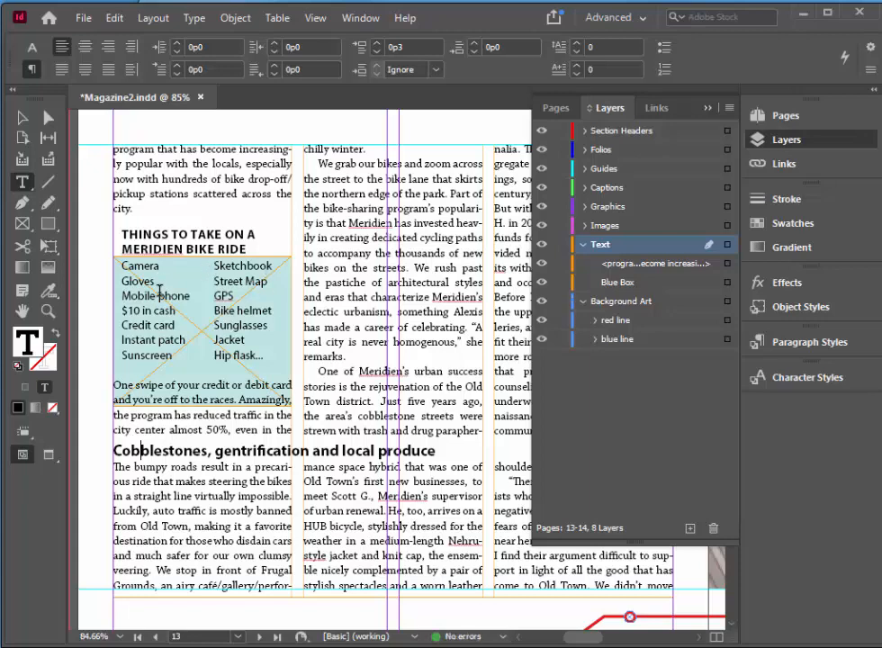
# Select the Blue Box and nudge it up to a Y position of 26p6.1, behind the bike ride heading and list
pyautogui.click(727, 262)
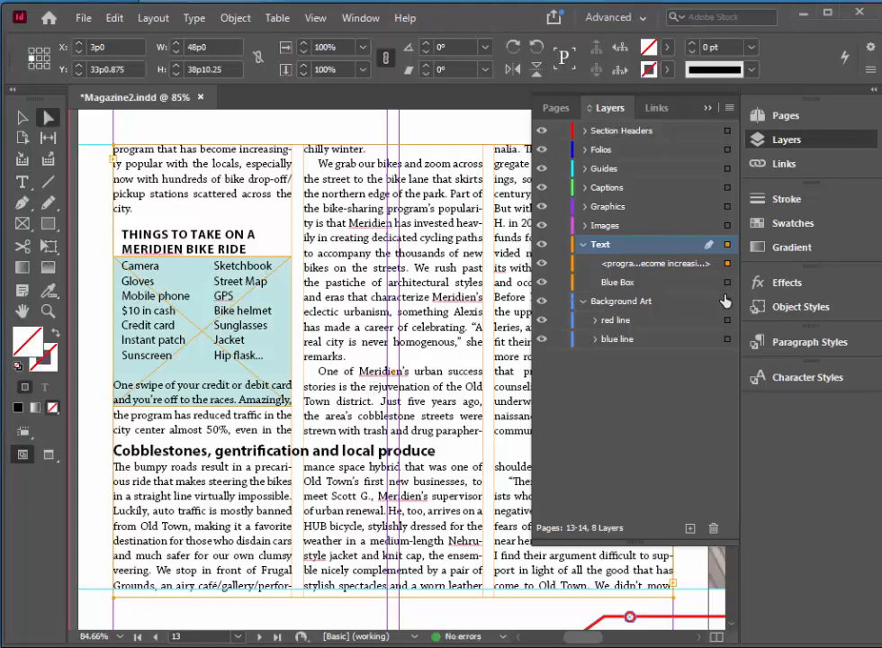
pyautogui.click(727, 282)
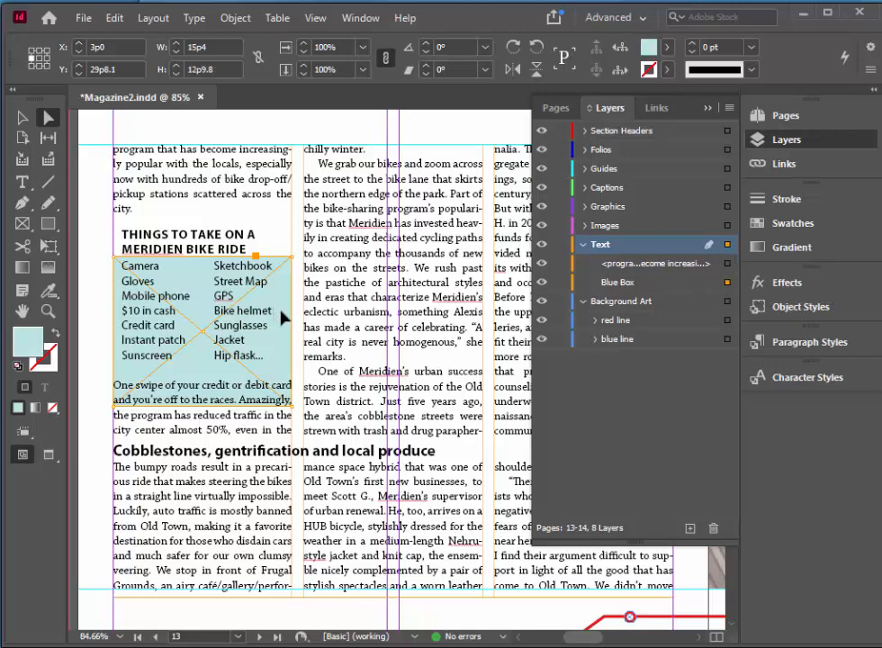
pyautogui.press('Up')
pyautogui.press('Up')
pyautogui.press('Up')
pyautogui.press('Up')
pyautogui.press('Up')
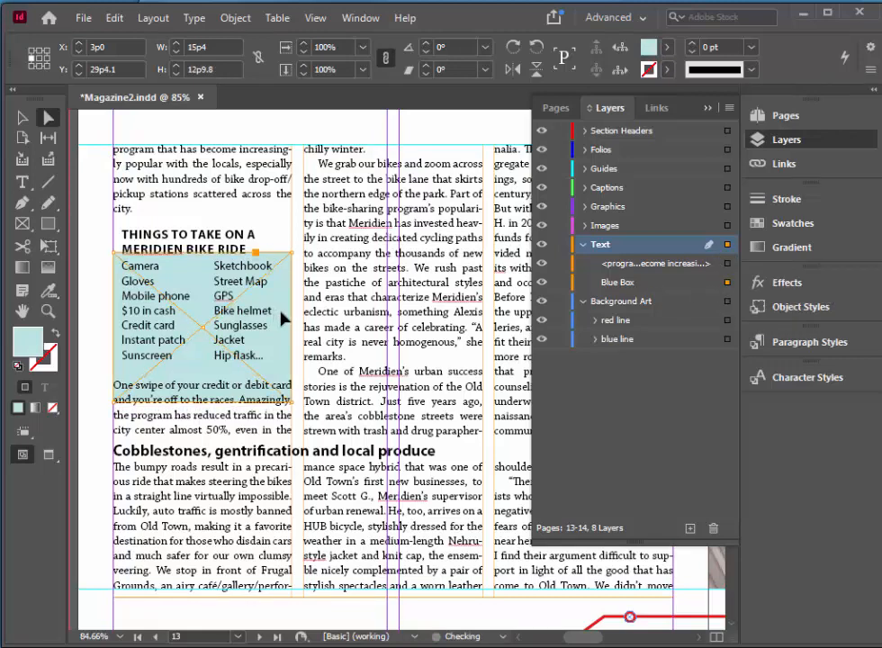
pyautogui.press('Up')
pyautogui.press('Up')
pyautogui.press('Up')
pyautogui.press('Up')
pyautogui.press('Up')
pyautogui.press('Up')
pyautogui.press('Up')
pyautogui.press('Up')
pyautogui.press('Up')
pyautogui.press('Up')
pyautogui.press('Up')
pyautogui.press('Up')
pyautogui.press('Up')
pyautogui.press('Up')
pyautogui.press('Up')
pyautogui.press('Up')
pyautogui.press('Up')
pyautogui.press('Up')
pyautogui.press('Up')
pyautogui.press('Up')
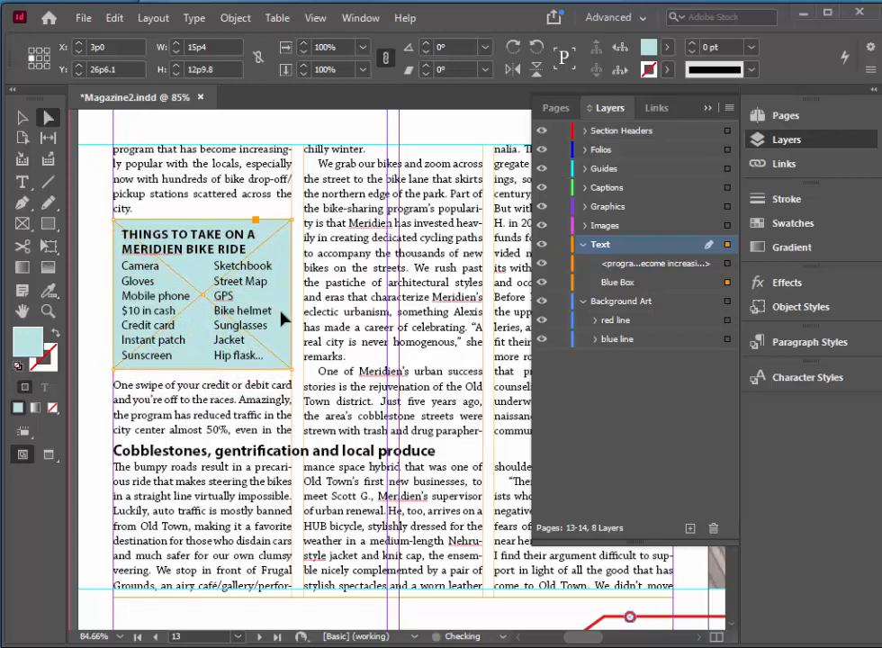